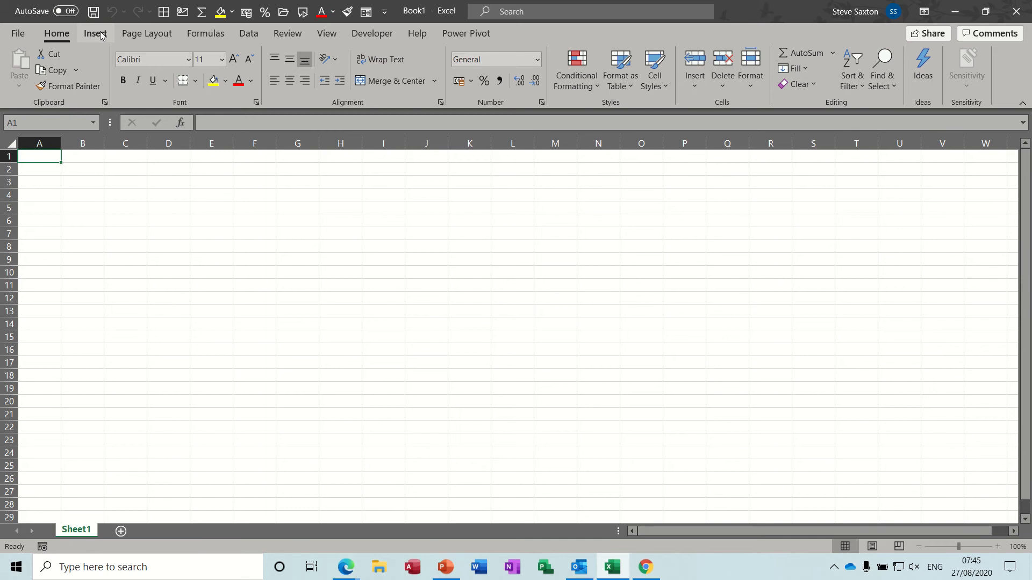
Step: Insert an Organization Chart SmartArt graphic from the Hierarchy category and move it to about columns F–M, rows 3–17
left_click(100, 34)
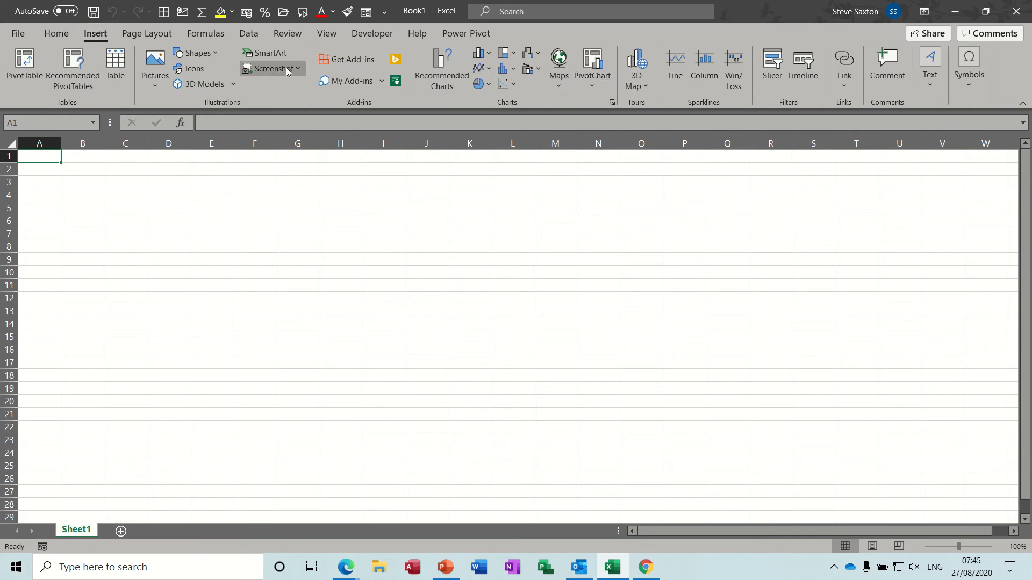
left_click(263, 54)
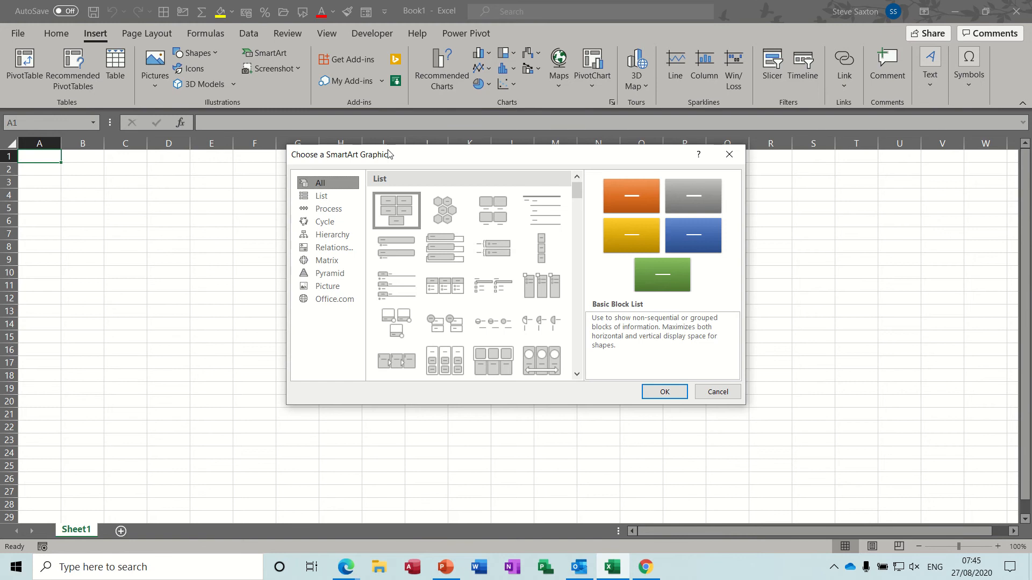
left_click_drag(387, 149, 442, 124)
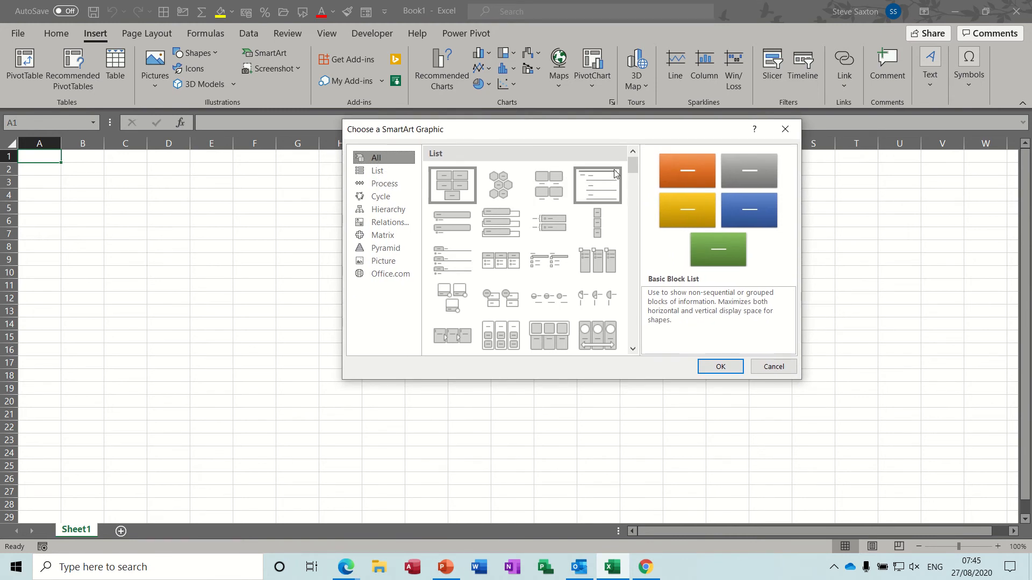
left_click_drag(633, 168, 635, 246)
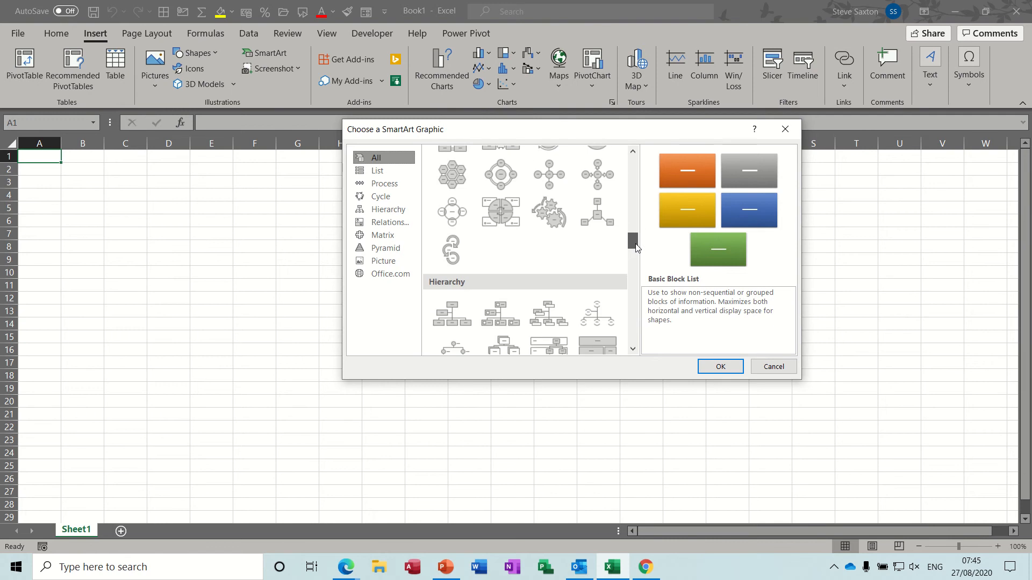
left_click(378, 172)
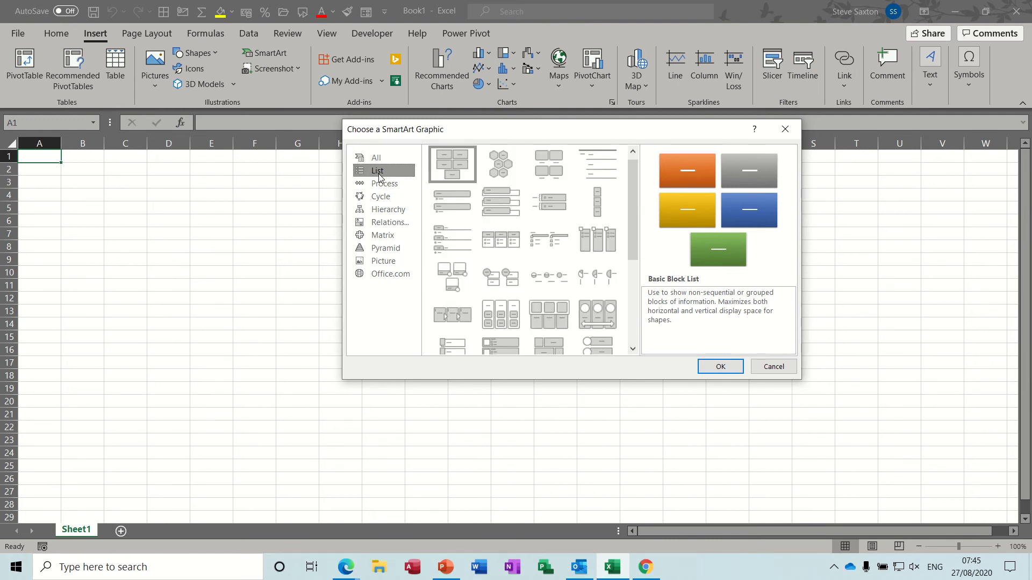
left_click(384, 185)
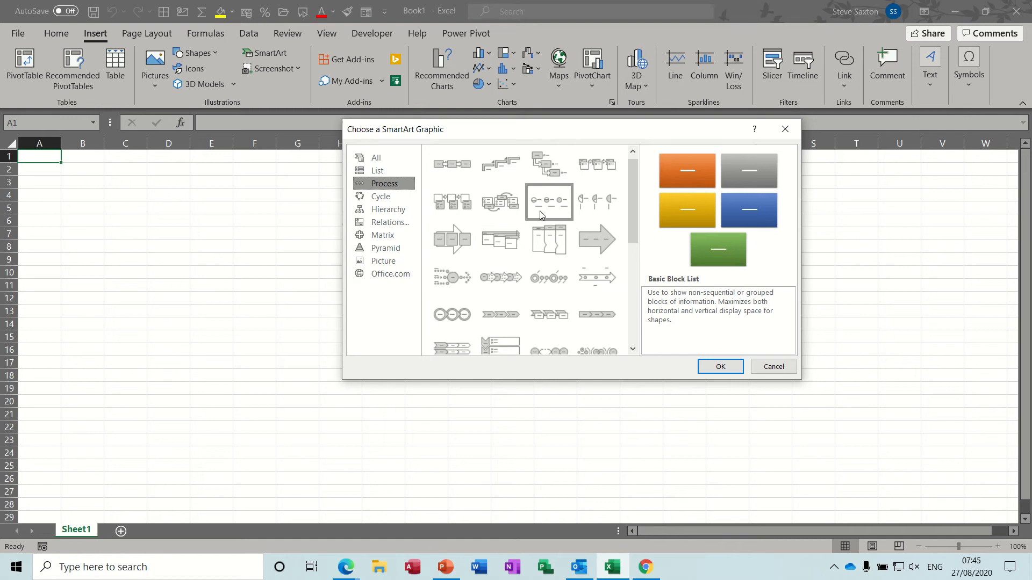
left_click(384, 198)
left_click(397, 210)
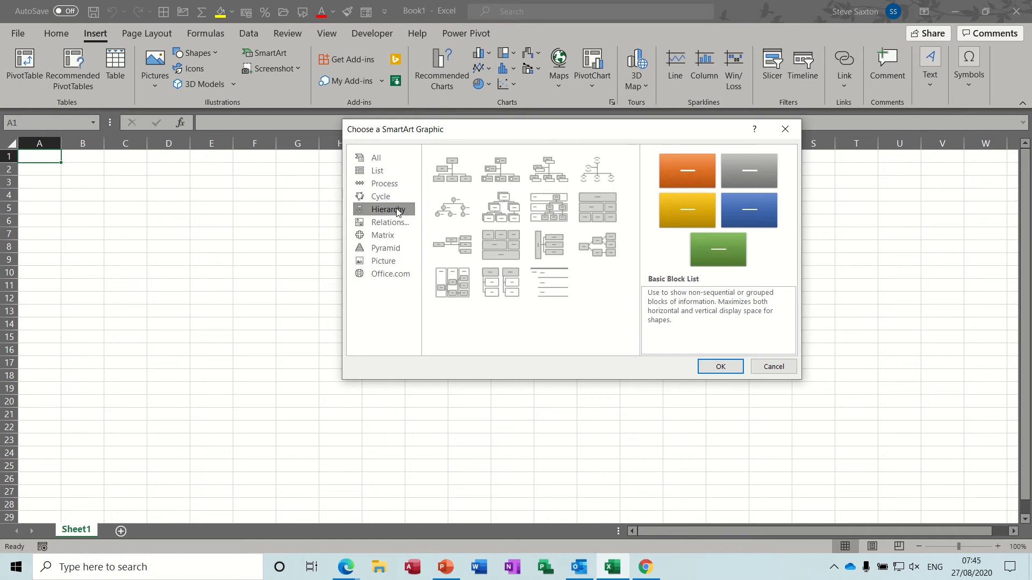
left_click(449, 169)
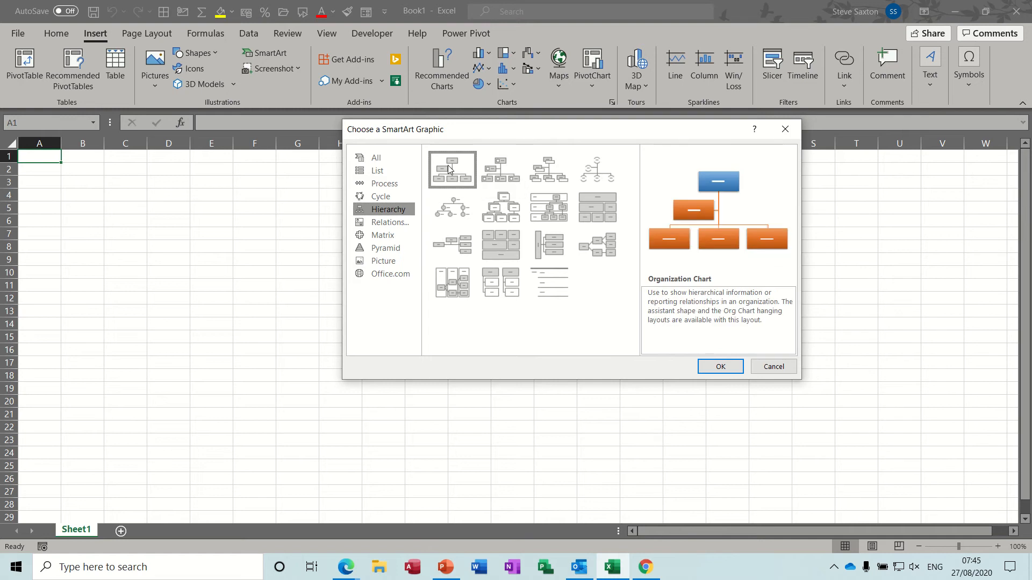
left_click(718, 366)
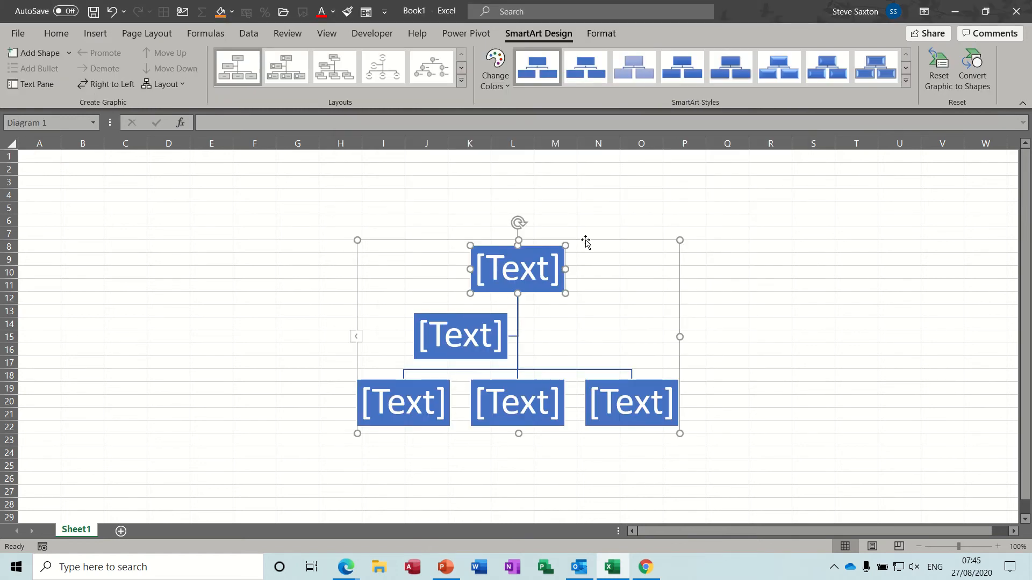
left_click_drag(589, 240, 471, 175)
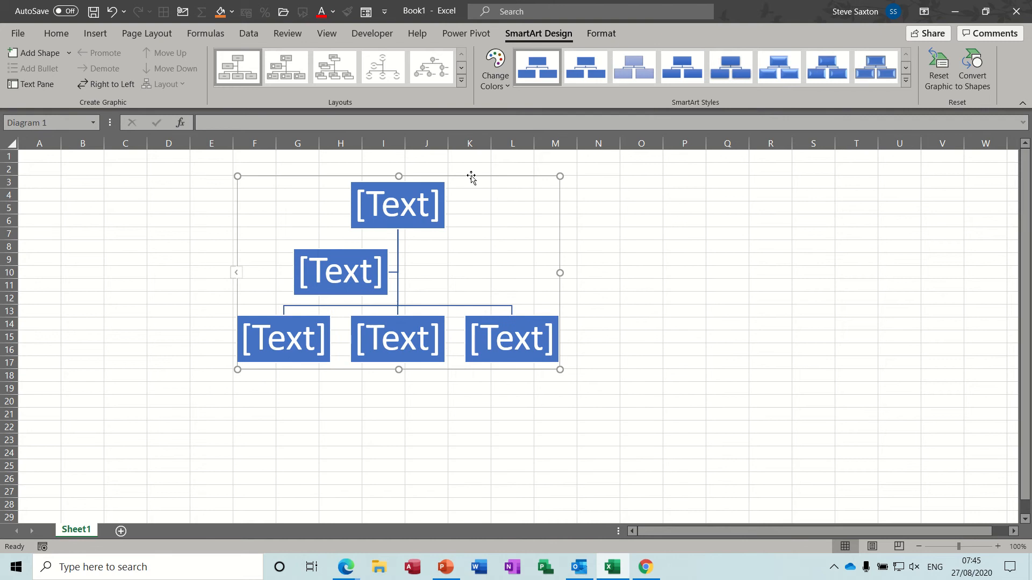
Step: Delete the assistant box between the top box and the lower row of the organization chart
left_click(343, 250)
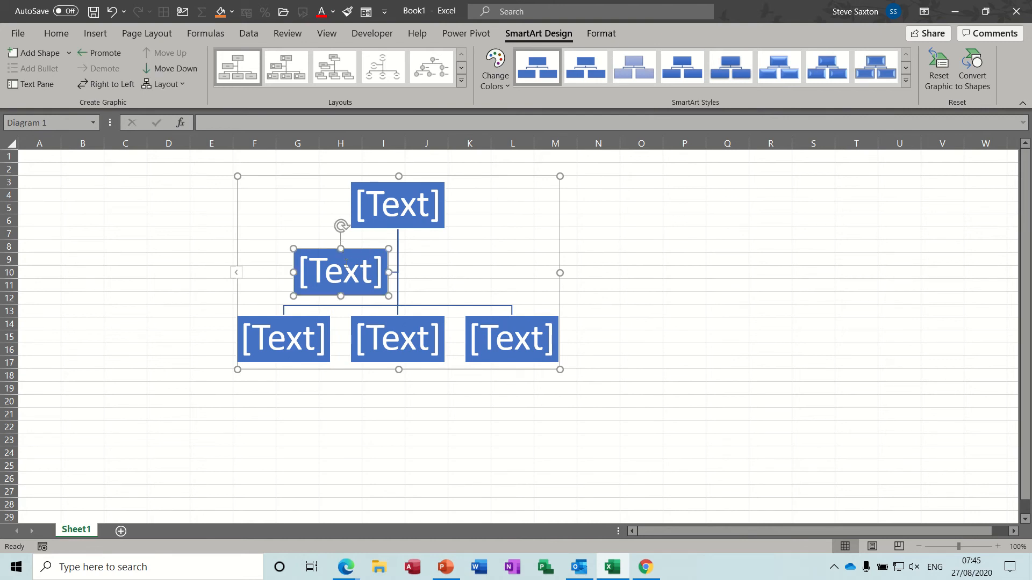
left_click(348, 273)
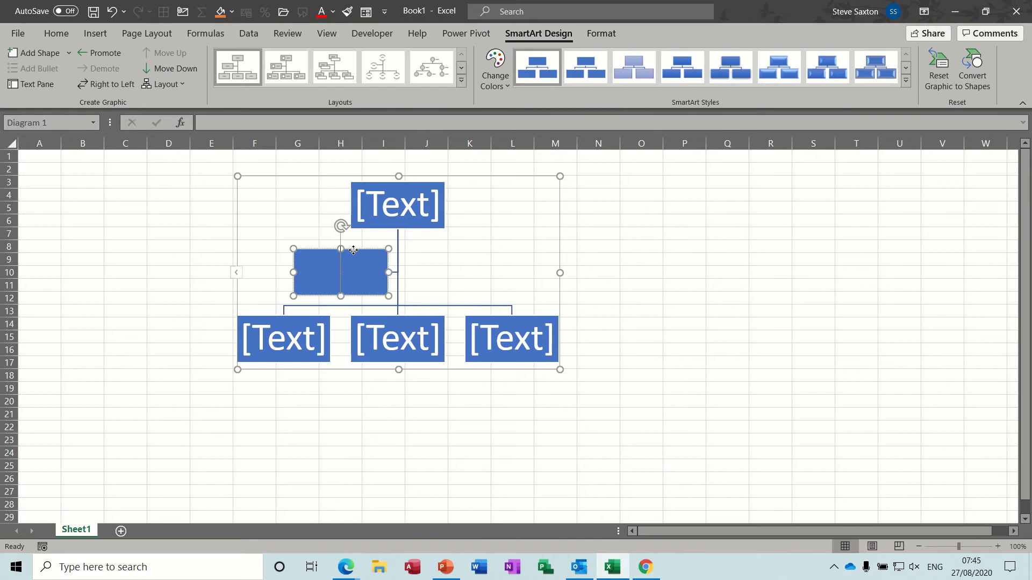
left_click(353, 250)
key("Delete")
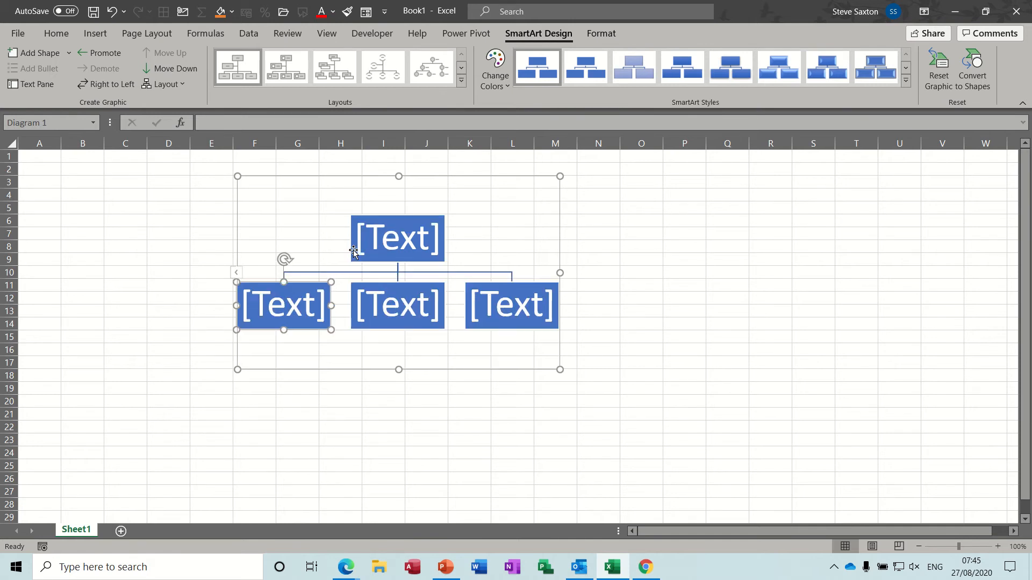
Step: Label the top box of the chart MD, with the person's title and surname on a second line
left_click(396, 240)
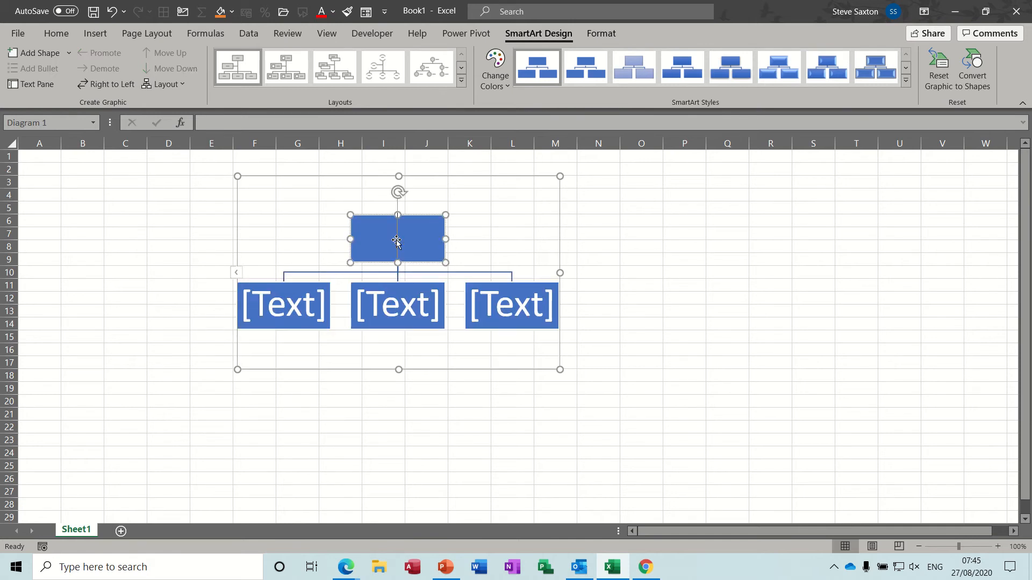
type("Md")
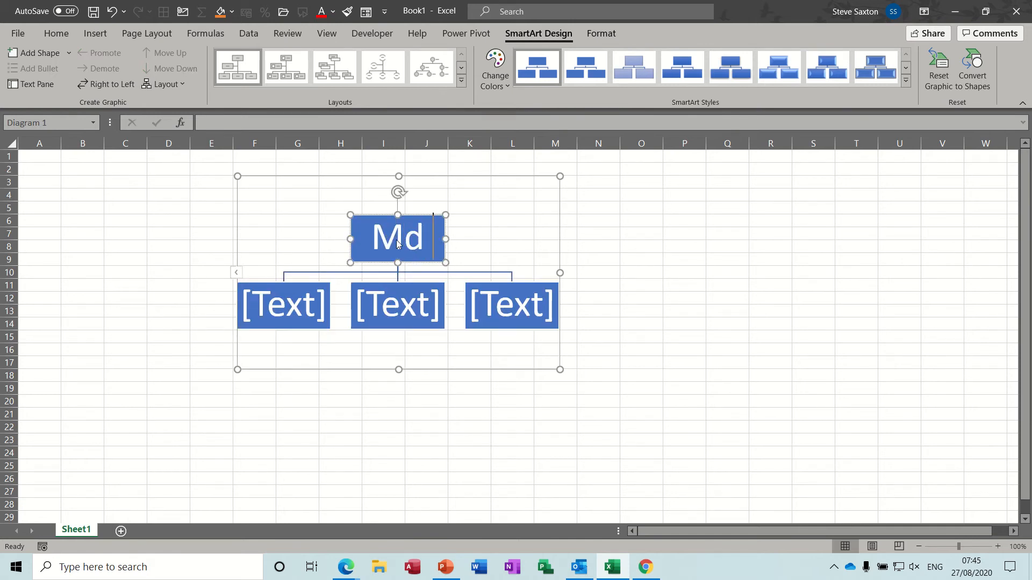
key("BackSpace")
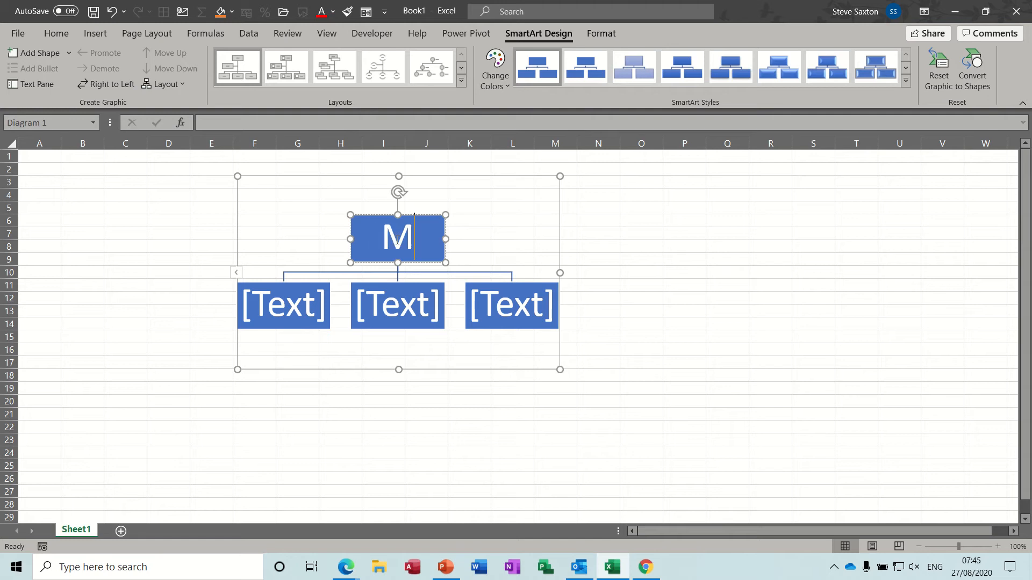
type("D")
key("Return")
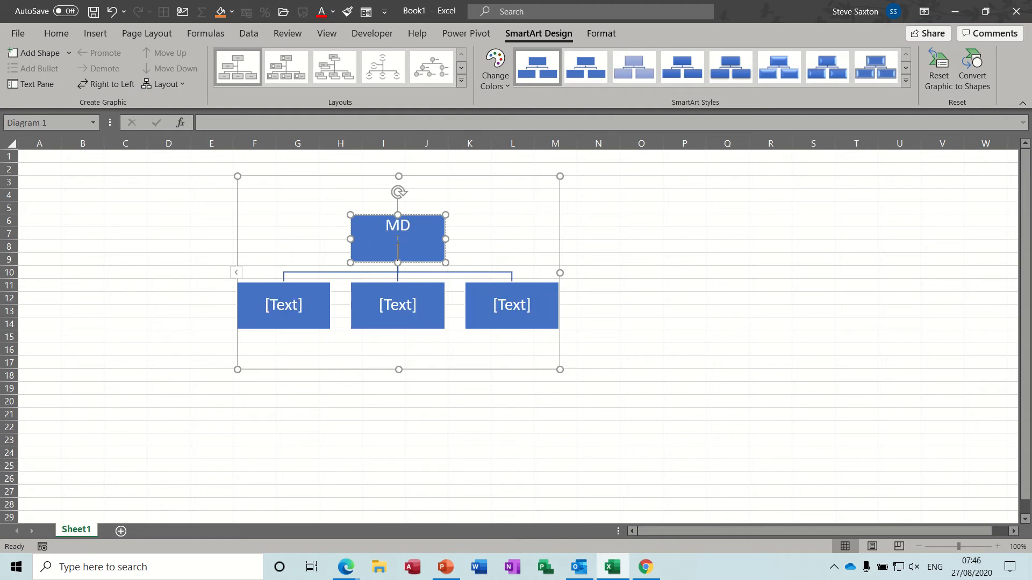
type("Mrs Smith")
Step: Label the three second-level boxes Training, Retail and Sales from left to right, each with its manager's title and surname on a second line
left_click(293, 302)
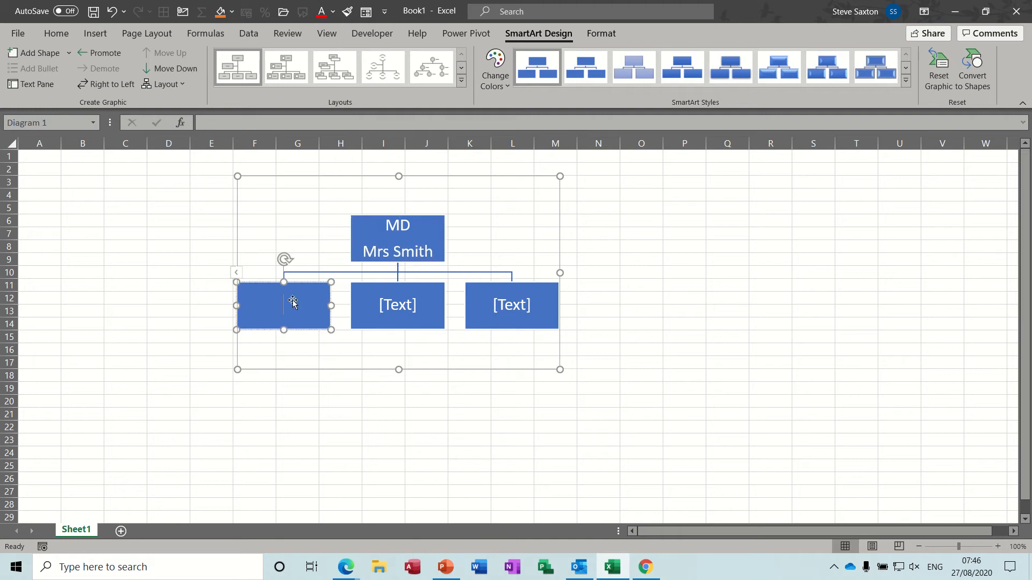
type("Training ")
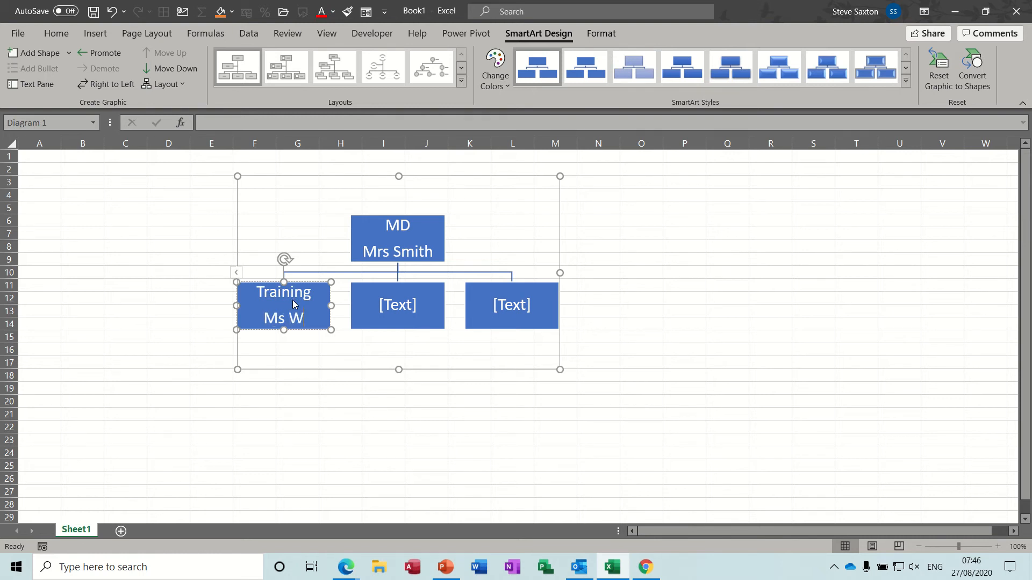
type("Ms White")
left_click(385, 309)
type("Retail ")
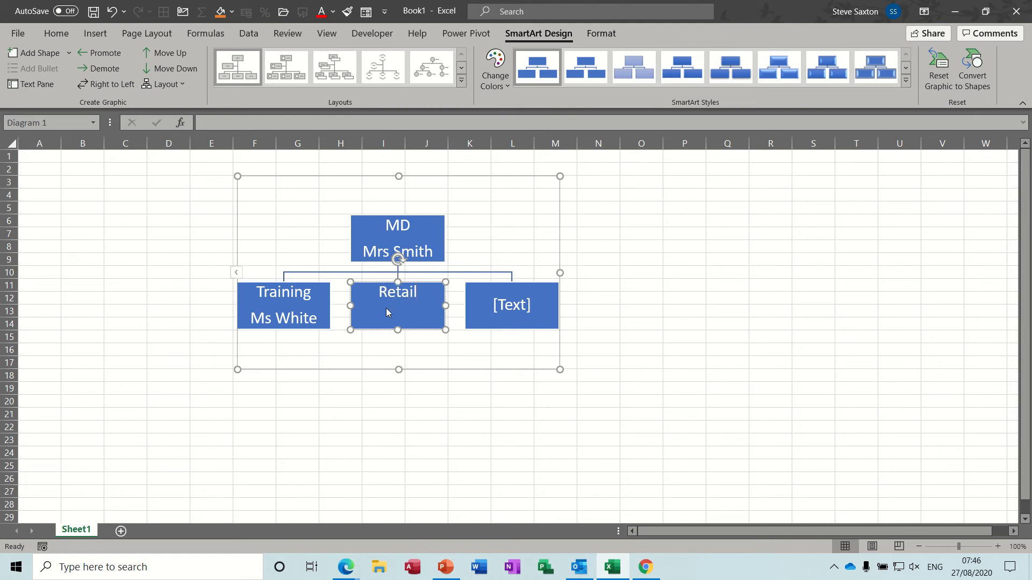
type("Mr Black")
left_click(508, 311)
type("Sa")
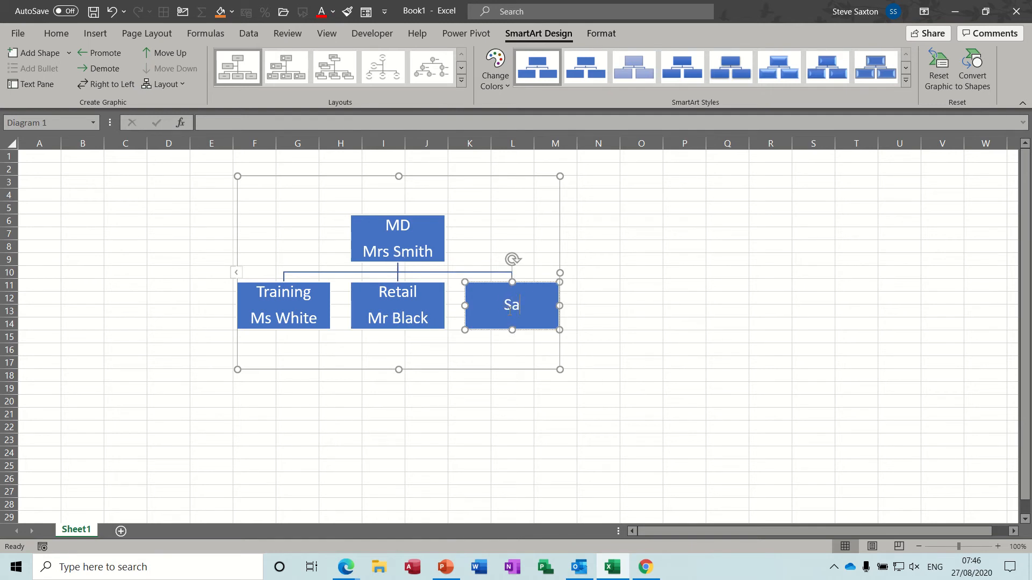
type("les Mrs Brown")
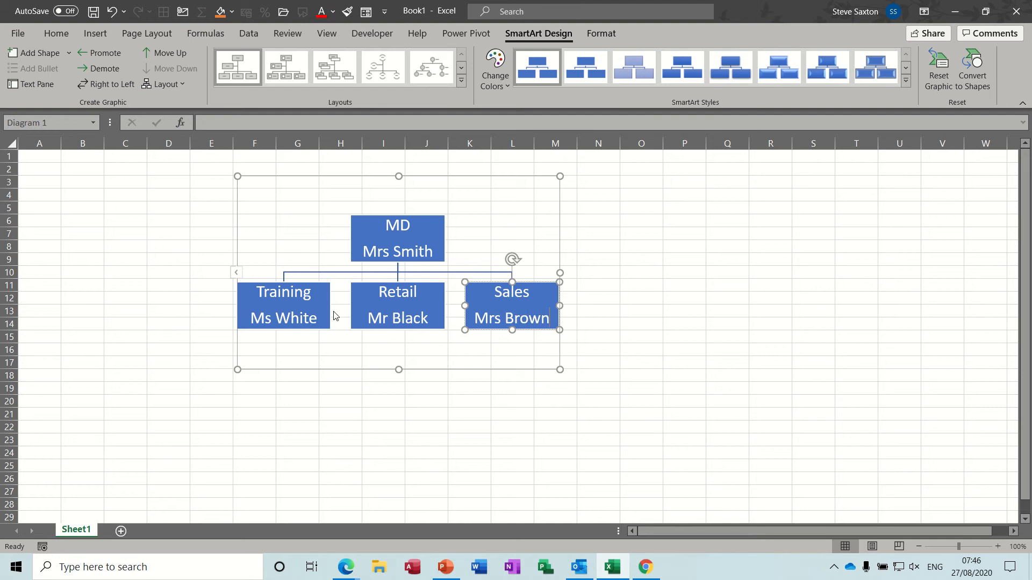
Step: Add two subordinate boxes under Training and arrange them side by side with the Standard layout
left_click(309, 330)
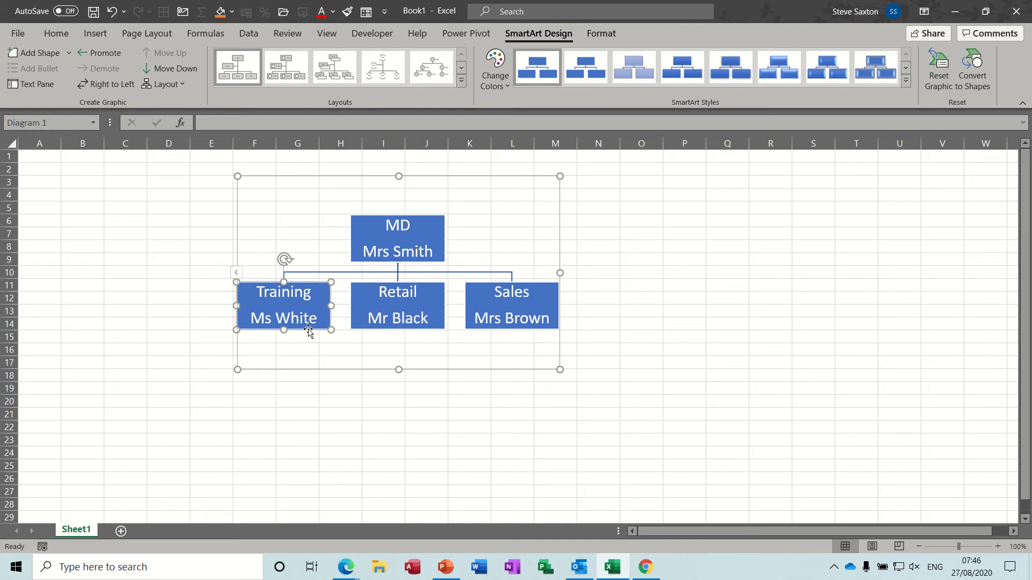
left_click(43, 54)
left_click(43, 53)
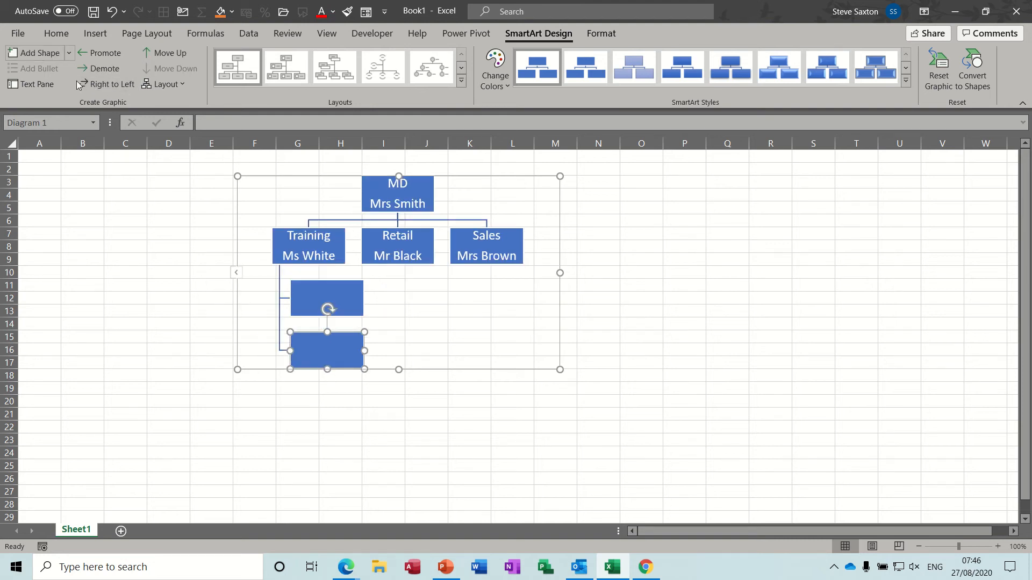
left_click(307, 261)
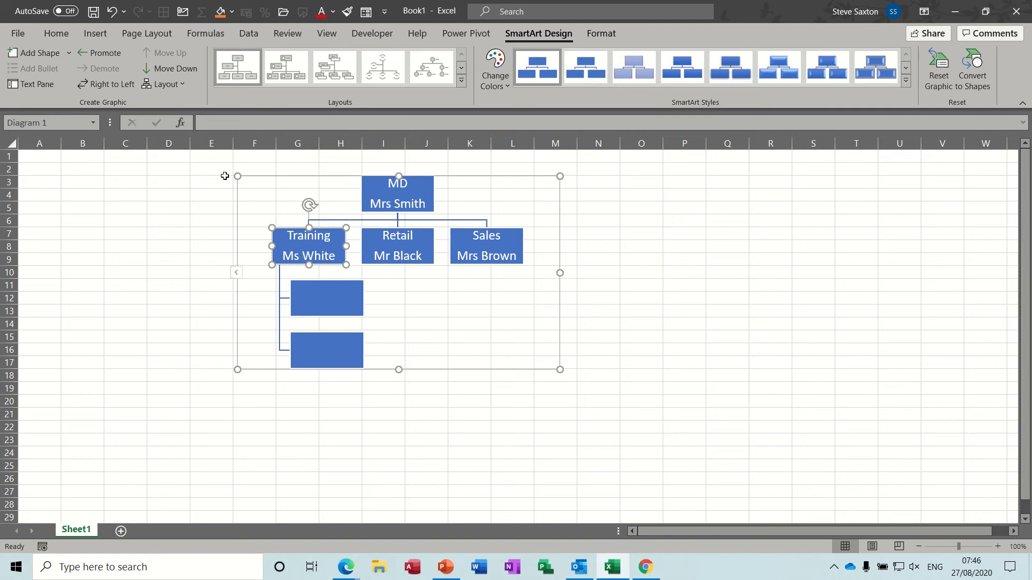
left_click(182, 86)
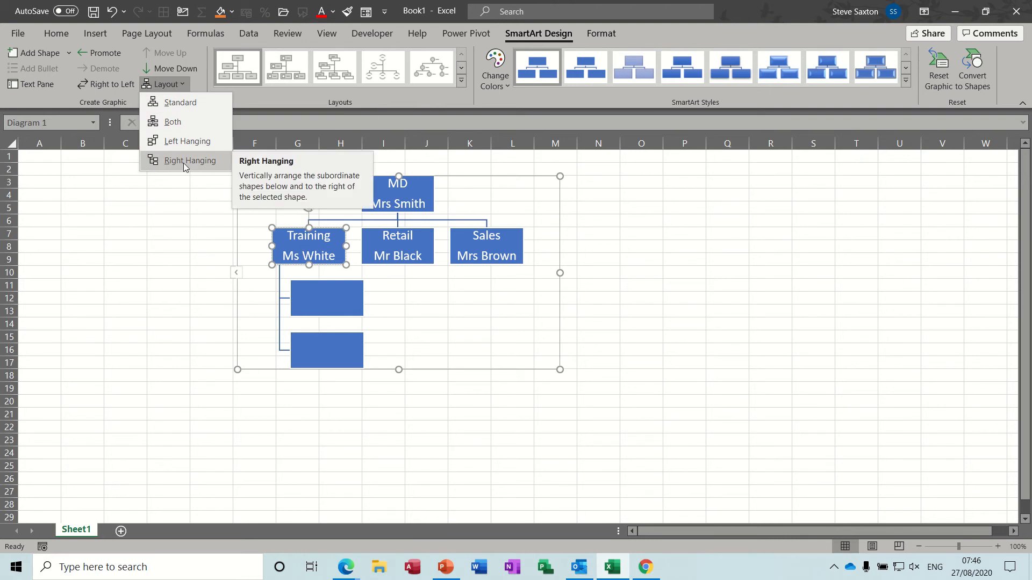
left_click(179, 105)
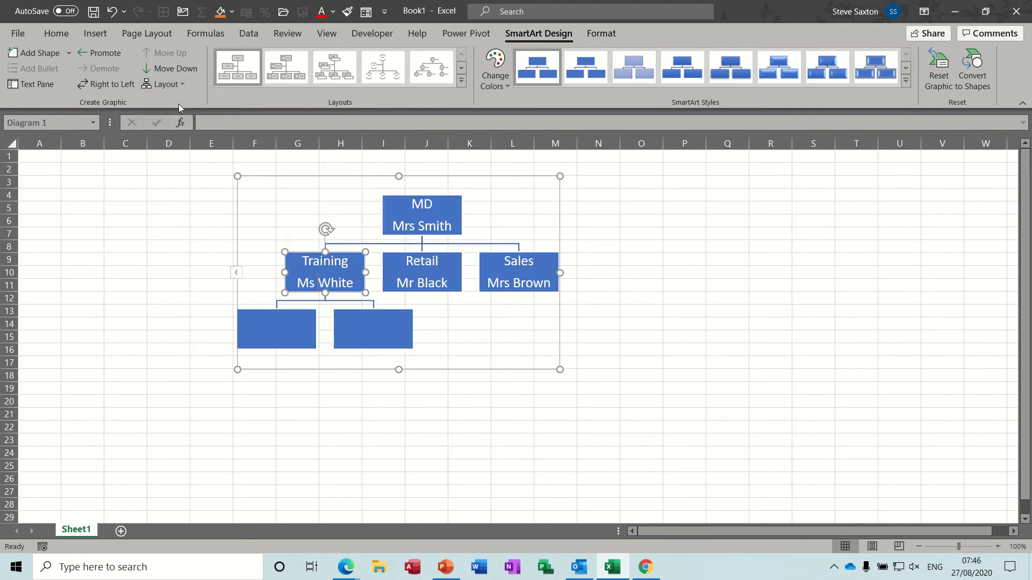
Step: Enter Assit as the text of both subordinate boxes under Training
left_click(270, 329)
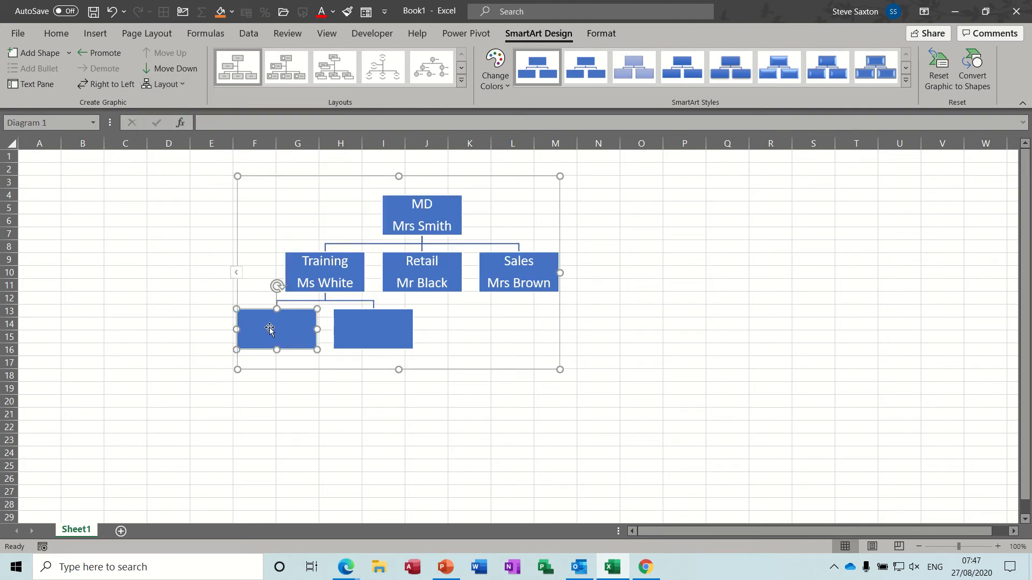
type("Ms")
left_click(358, 330)
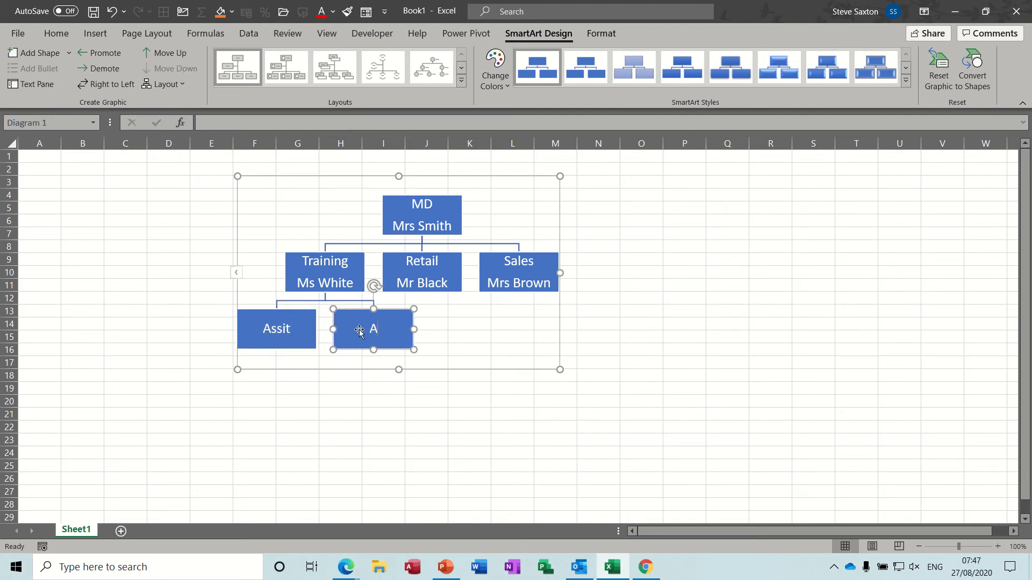
Step: Add two subordinate boxes under Retail and arrange them side by side with the Standard layout
left_click(439, 280)
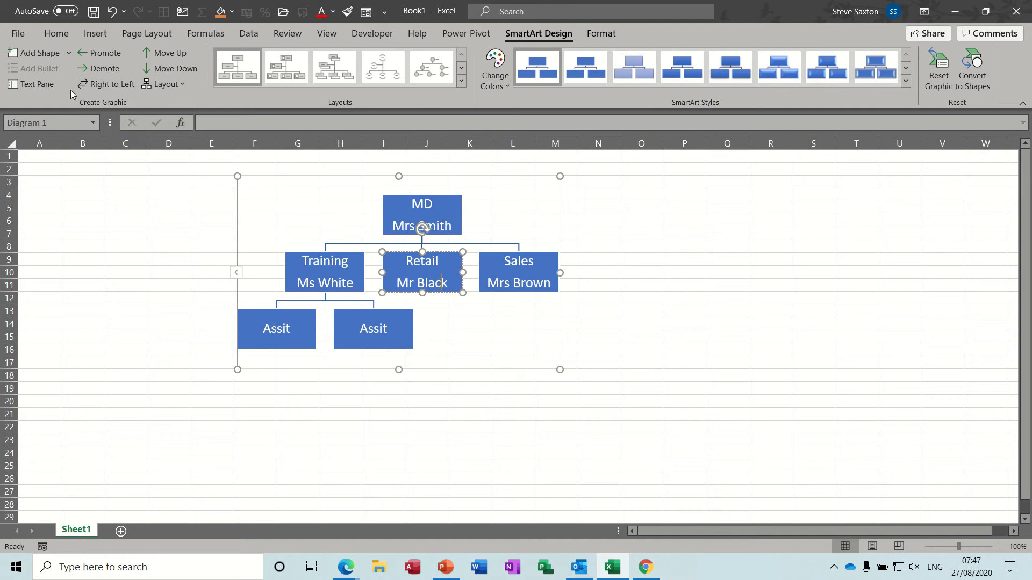
left_click(30, 54)
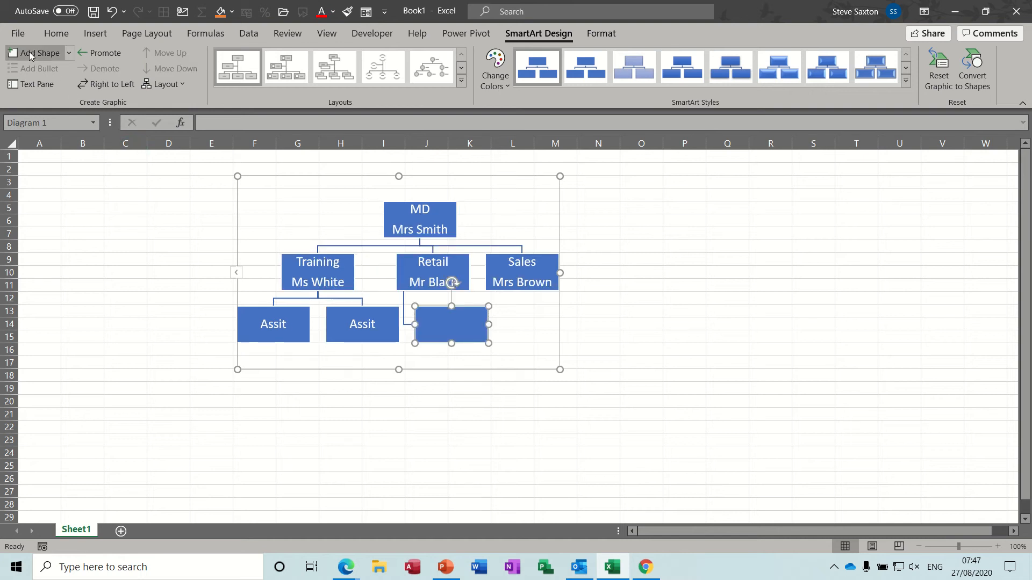
left_click(30, 54)
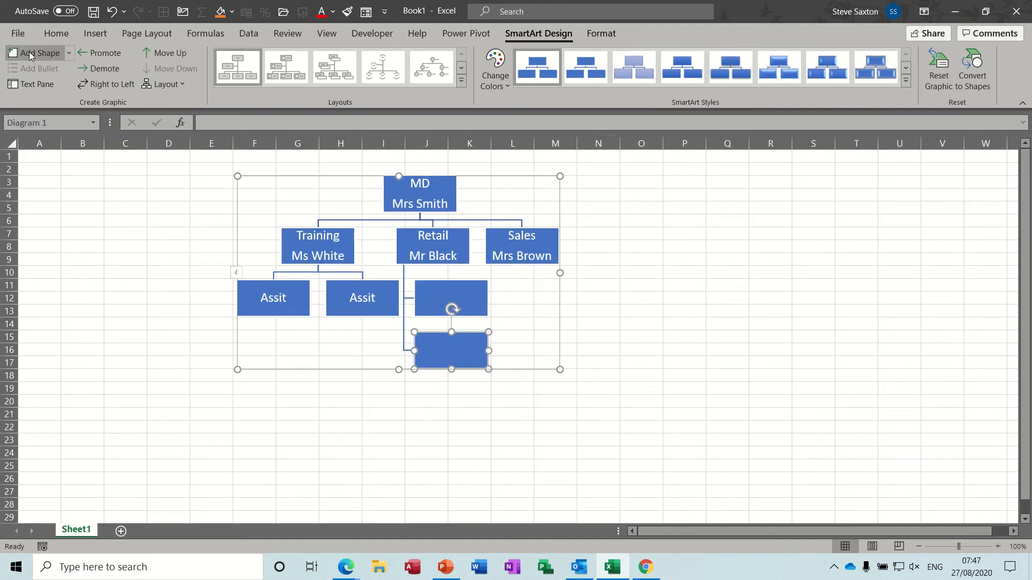
left_click(427, 245)
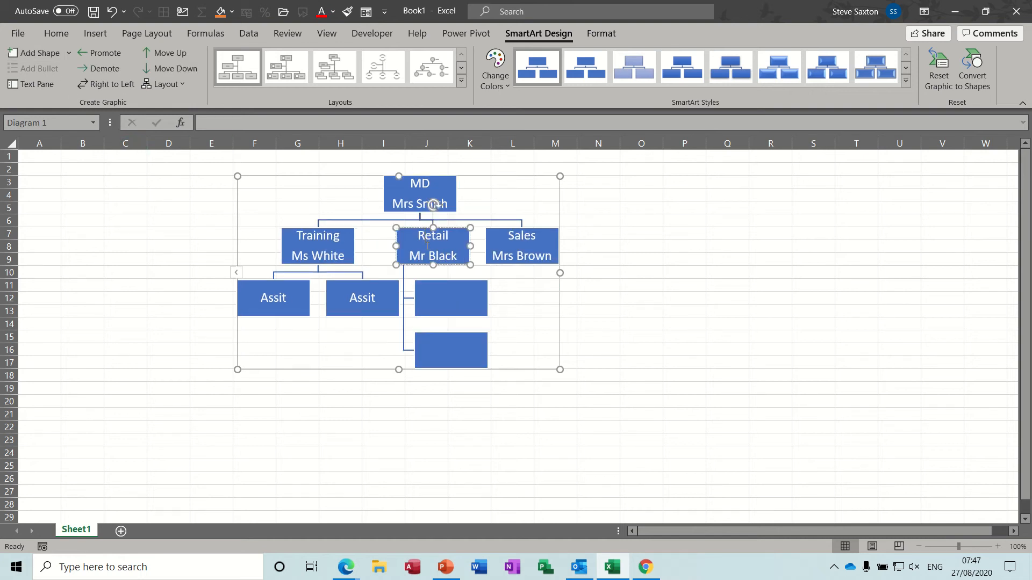
left_click(172, 88)
left_click(173, 104)
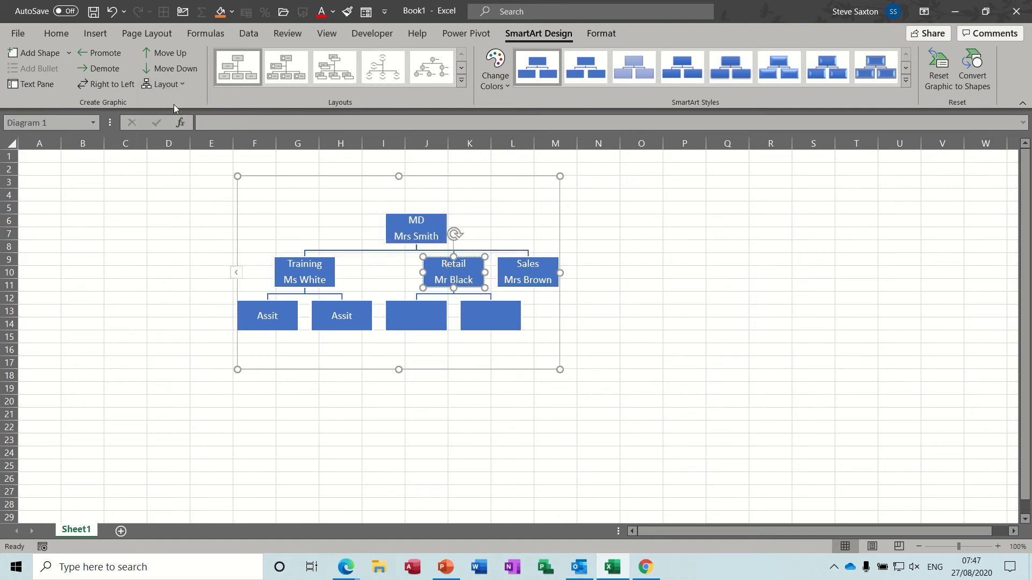
Step: Enlarge the whole organization chart from its lower-right corner to about column Q, row 23
left_click_drag(560, 370, 732, 446)
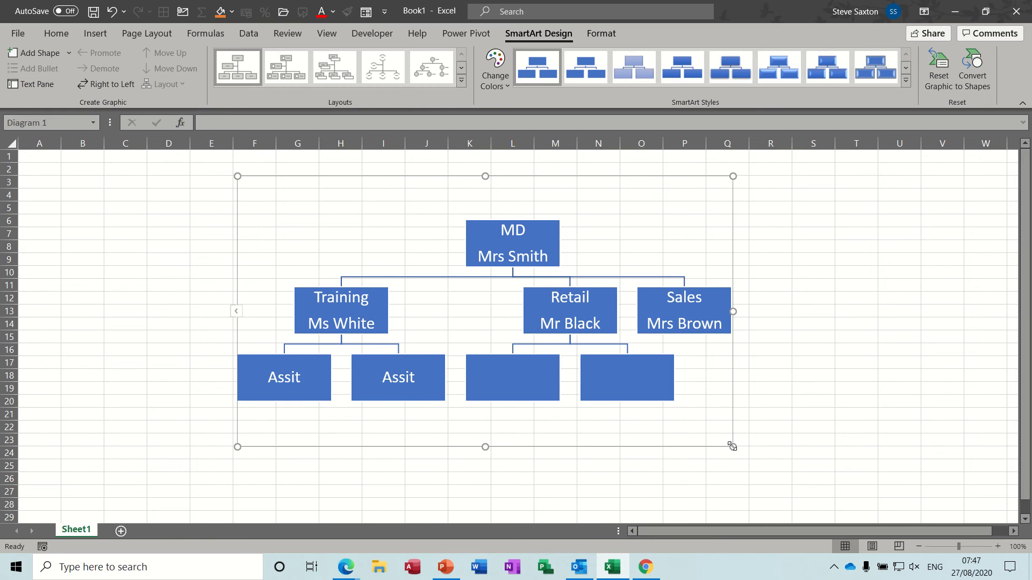
Step: Add two subordinate boxes under Sales and arrange them side by side with the Standard layout
left_click(705, 328)
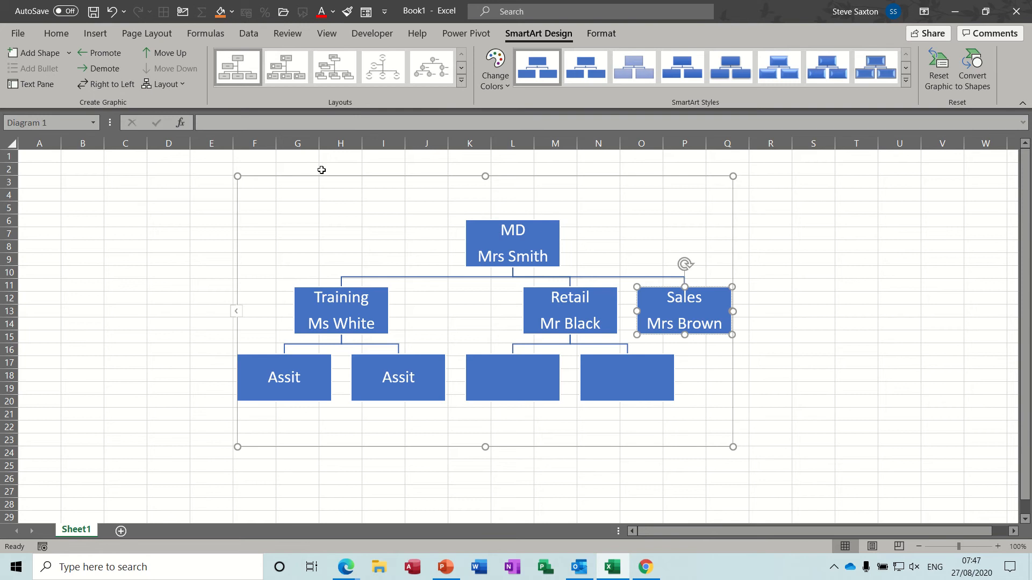
left_click(31, 53)
left_click(31, 54)
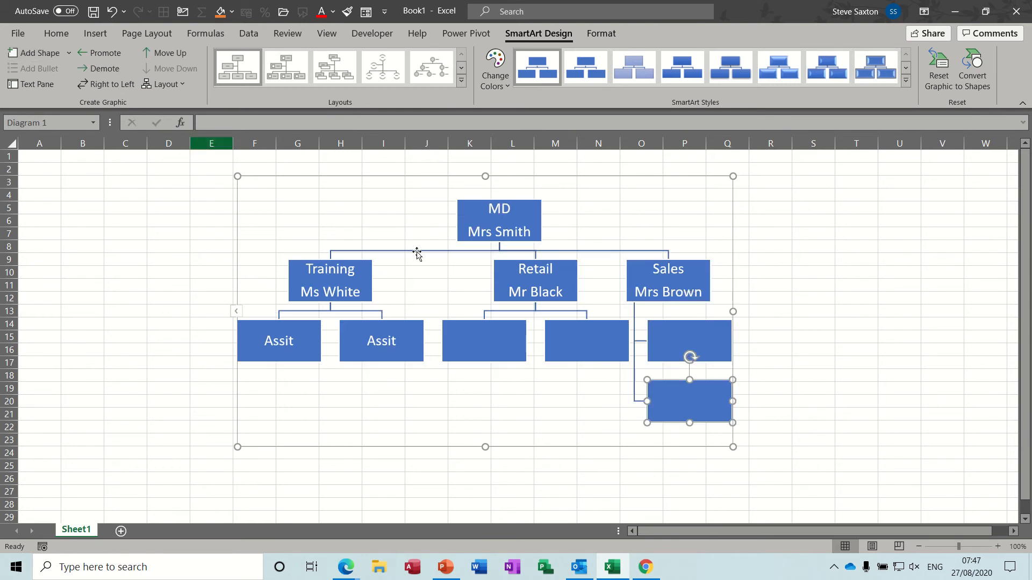
left_click(694, 296)
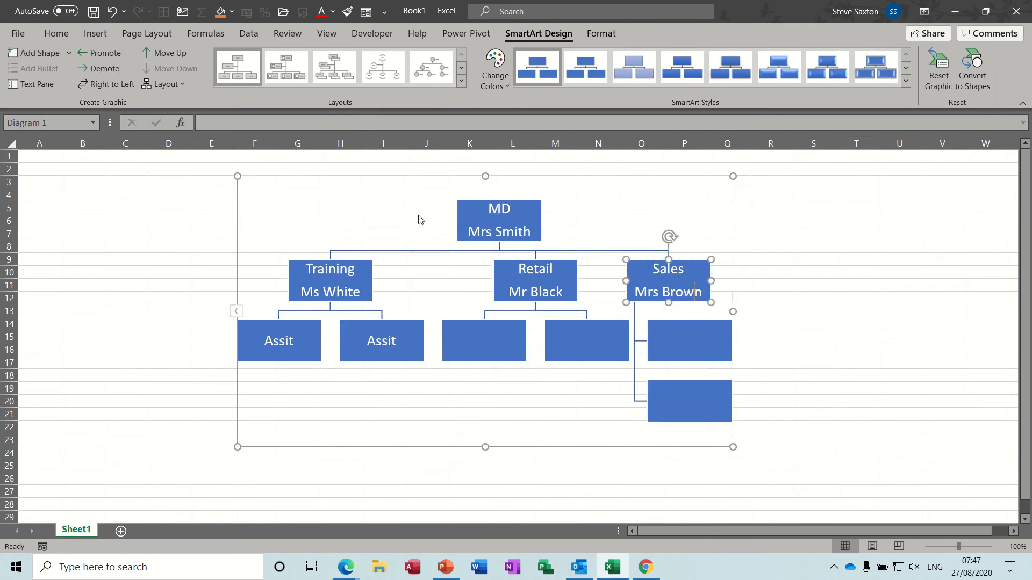
left_click(176, 86)
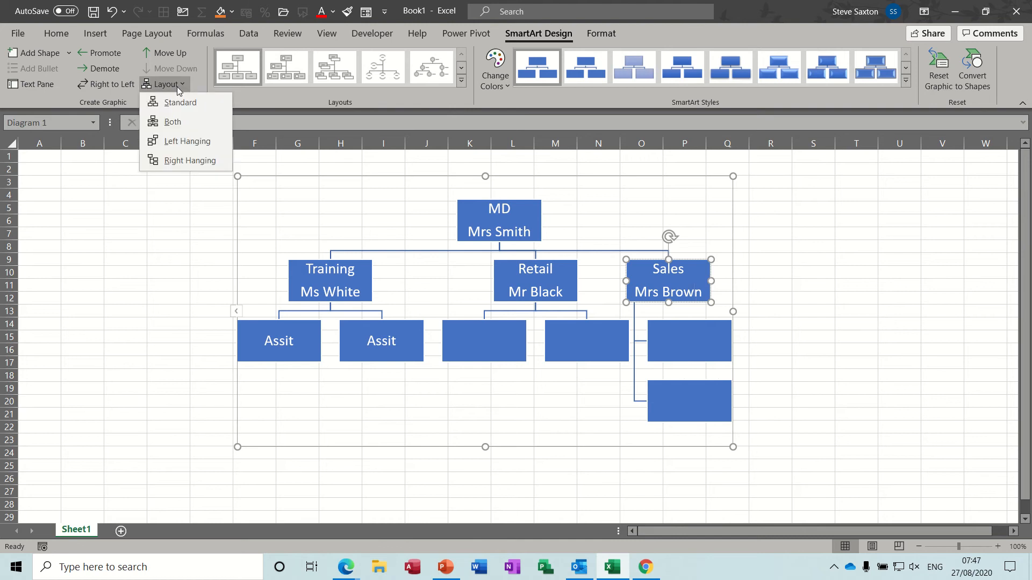
left_click(177, 104)
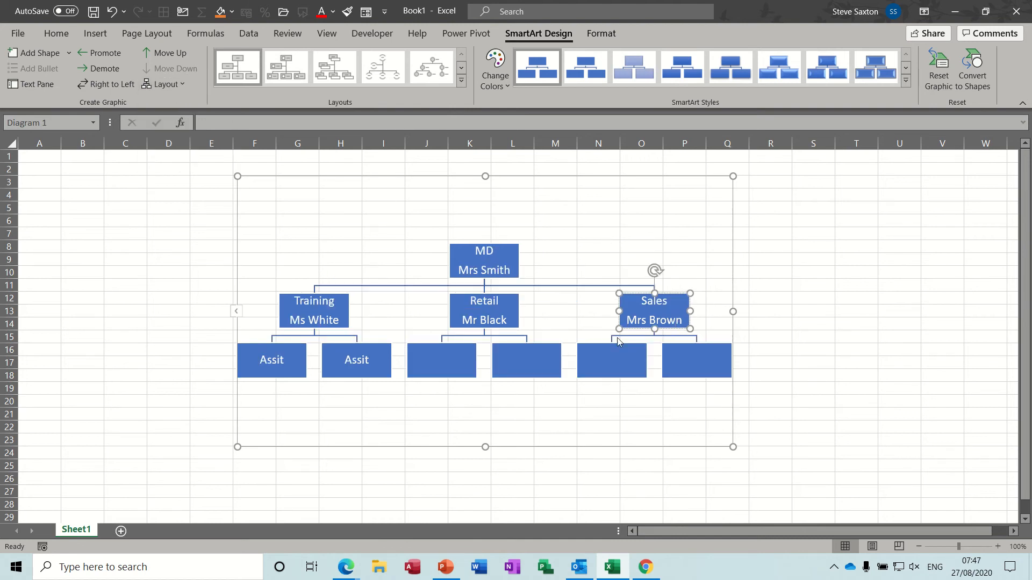
Step: Enter Asst as the text of the four empty subordinate boxes under Sales and Retail
left_click(597, 369)
type("Asst")
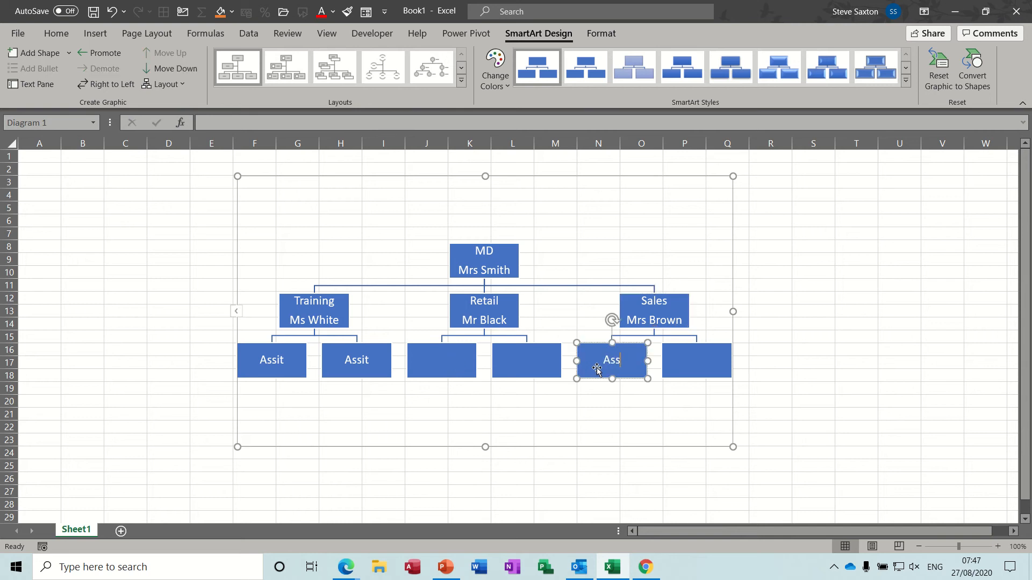
left_click(689, 365)
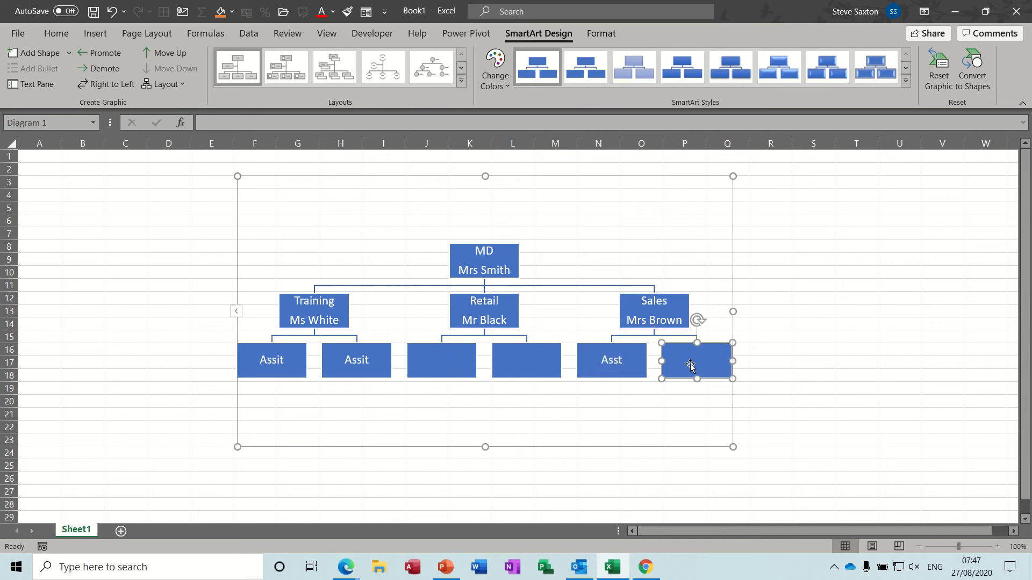
type("Asst")
left_click(450, 363)
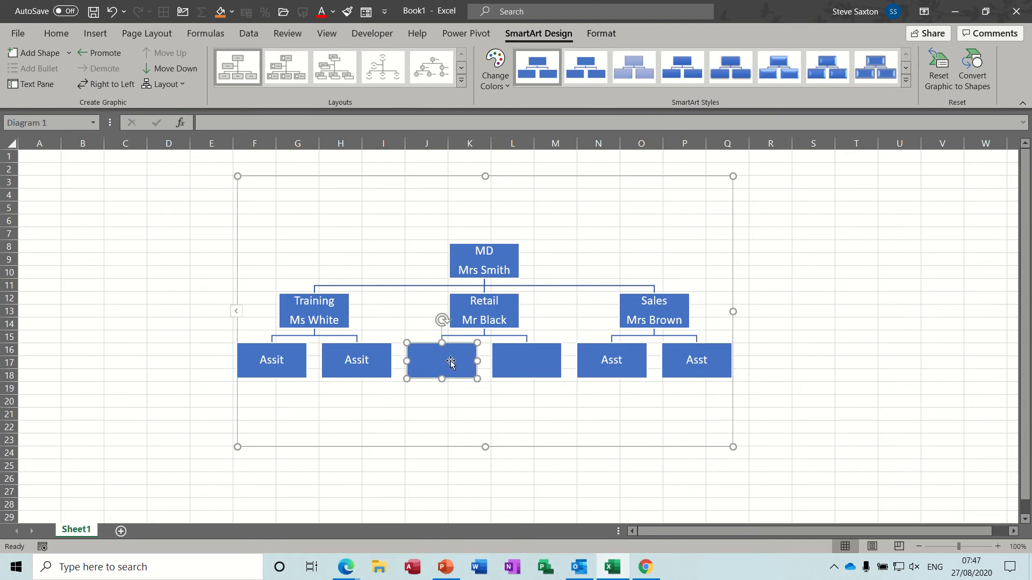
type("Ass")
type("st")
left_click(519, 362)
type("Asst")
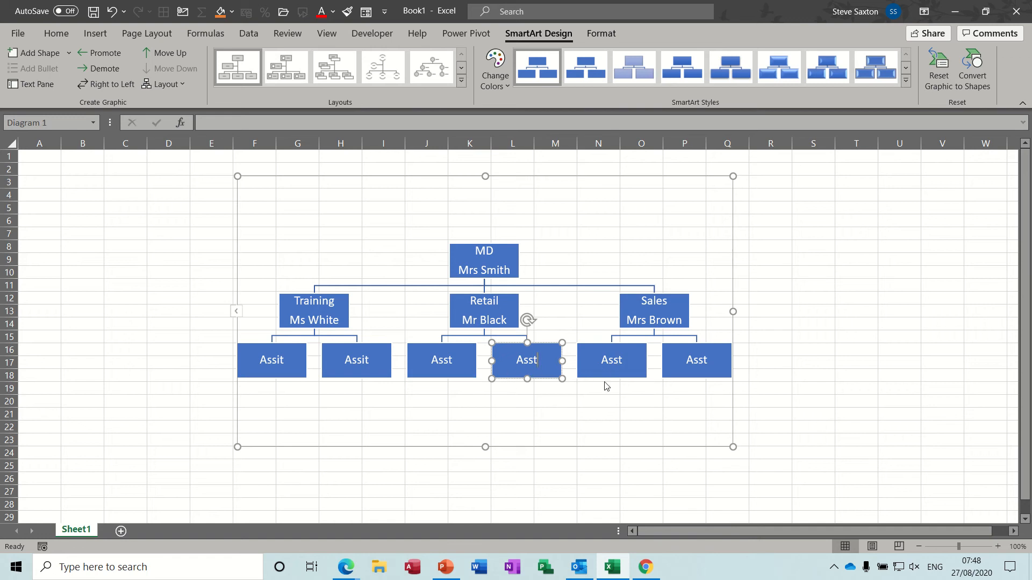
Step: Move the whole organization chart so its upper-left corner sits at about column D, row 2
left_click(525, 362)
left_click(635, 375)
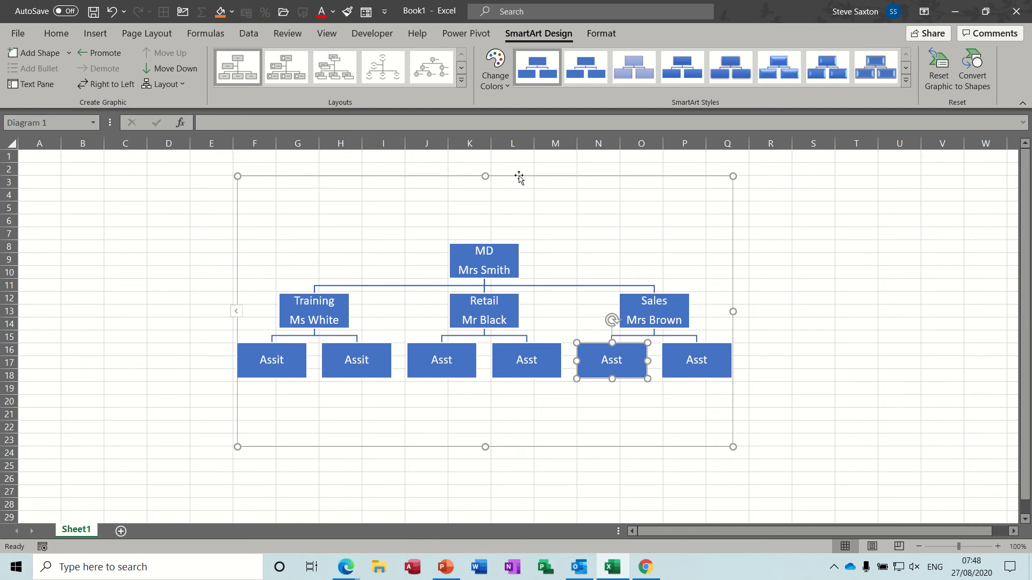
left_click_drag(519, 176, 456, 170)
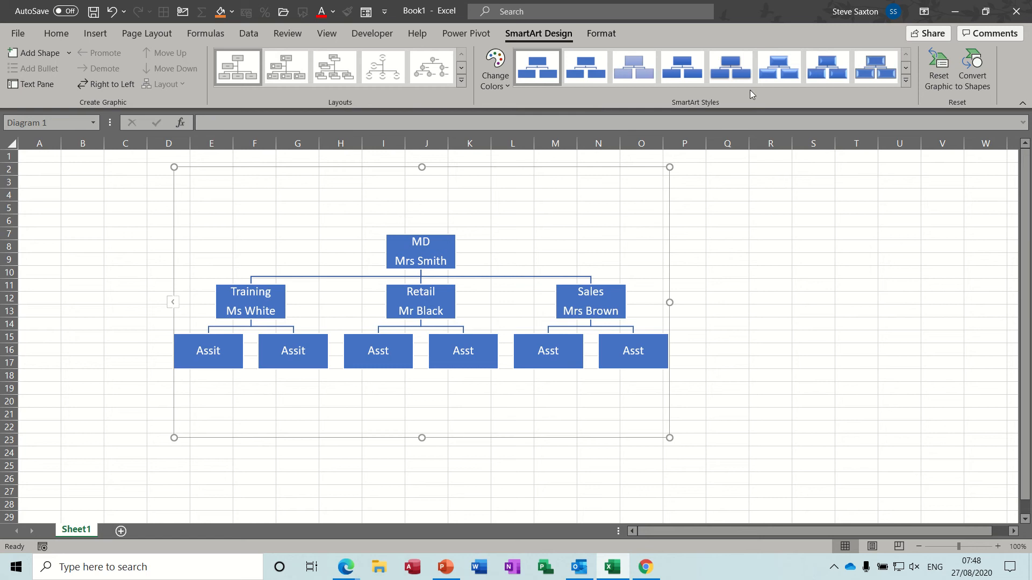
Step: Apply the Brick Scene 3-D style to the organization chart, keeping its original hierarchy layout after previewing other layouts
left_click(906, 80)
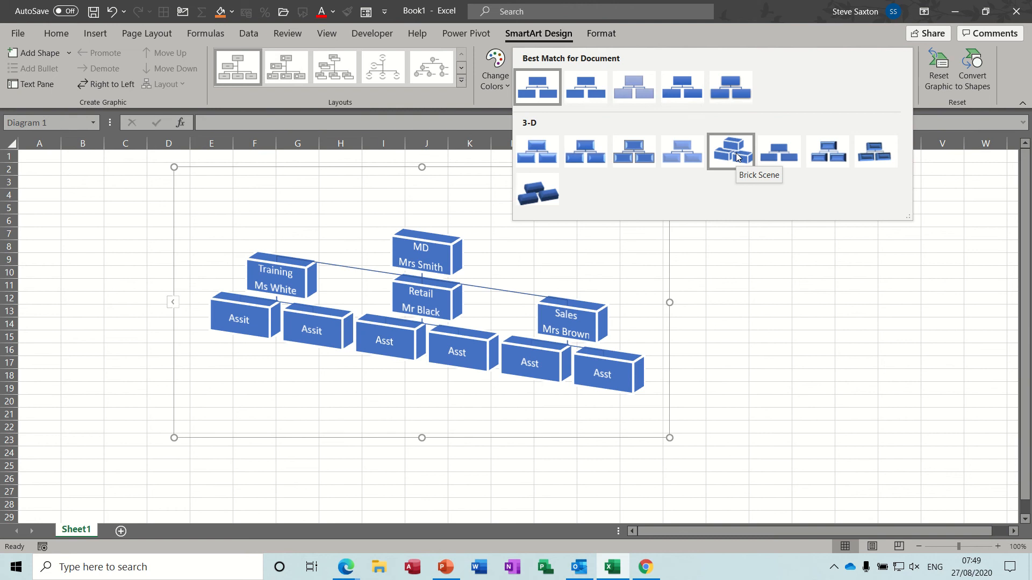
left_click(544, 192)
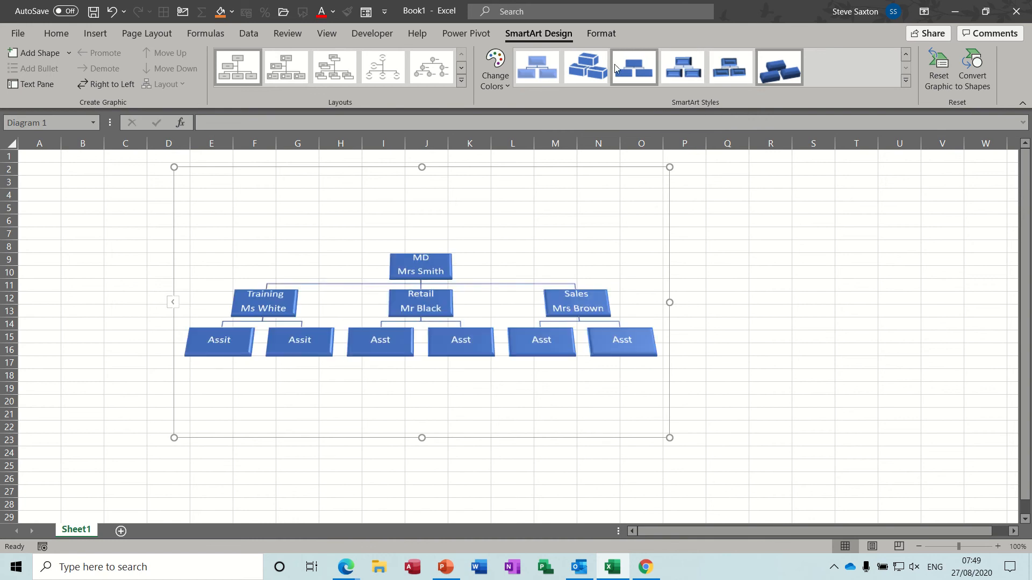
left_click(587, 67)
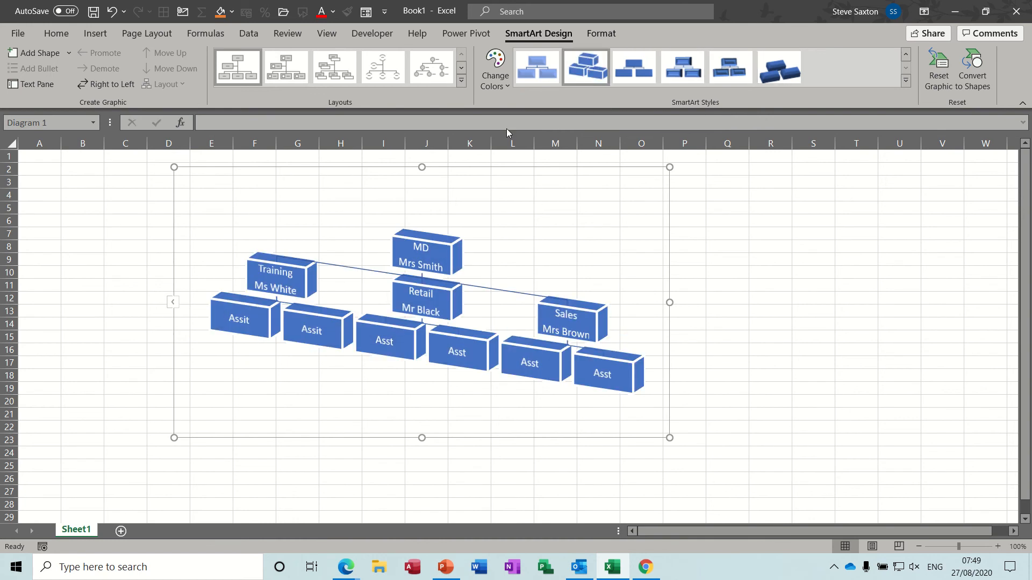
left_click(462, 80)
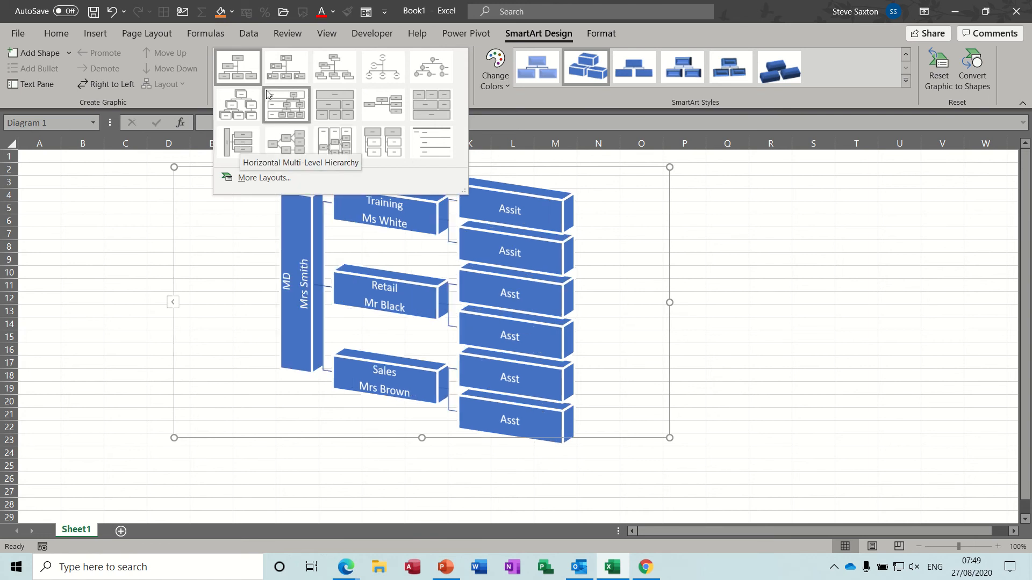
left_click(244, 67)
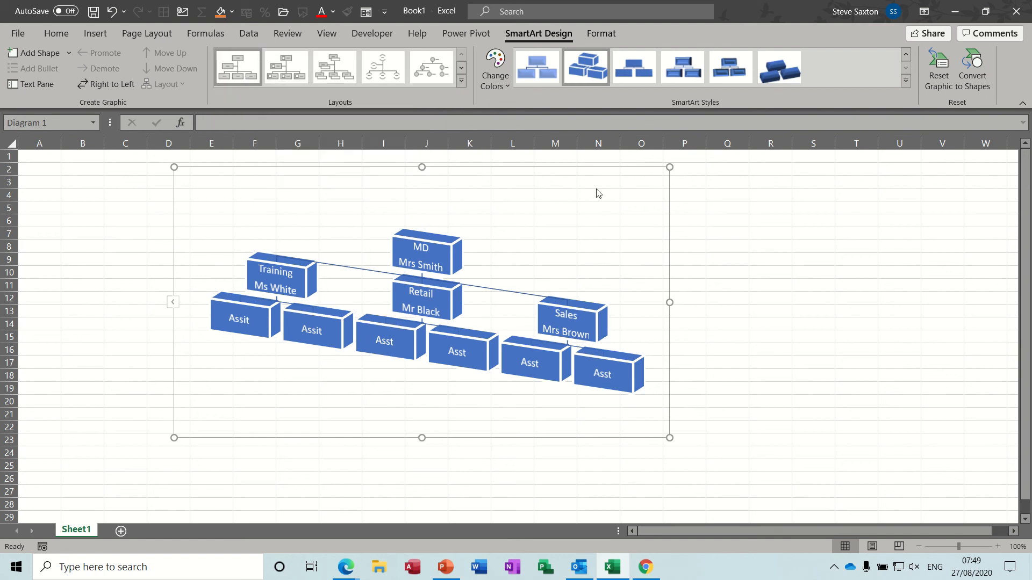
Step: Fill the second Asst box under Sales with the Teams picture from the Pictures folder
left_click(626, 364)
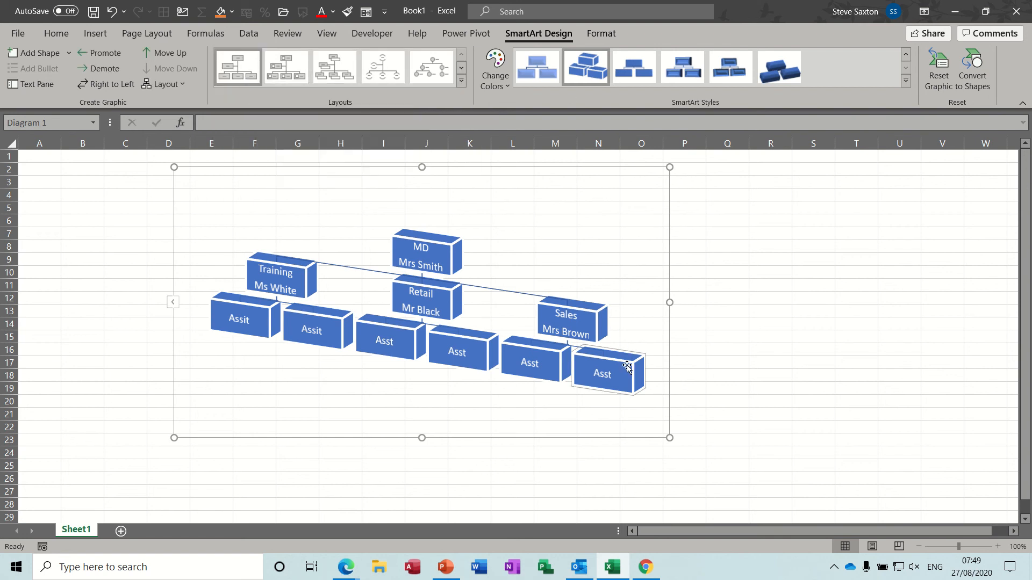
left_click(601, 33)
left_click(454, 53)
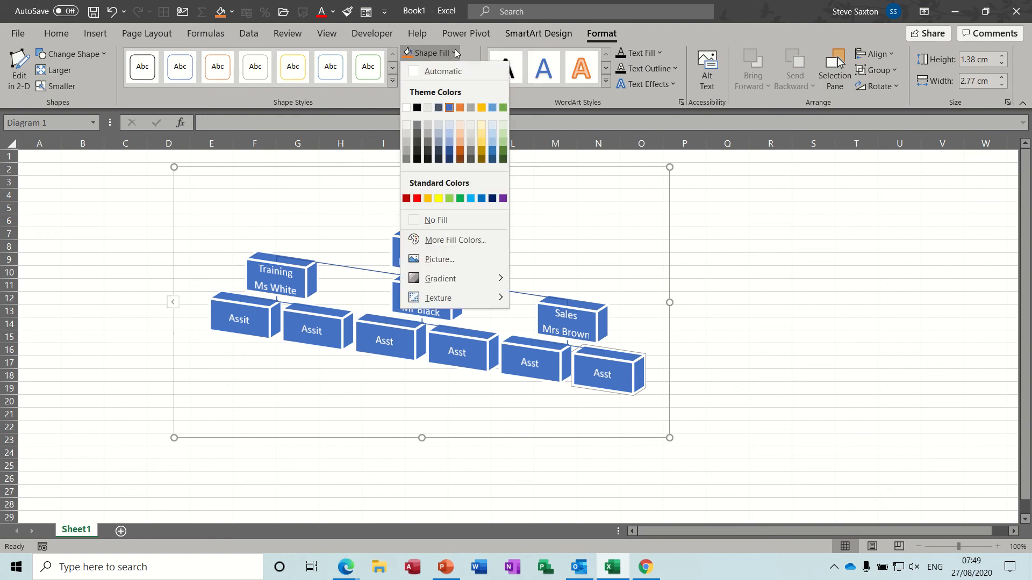
left_click(439, 260)
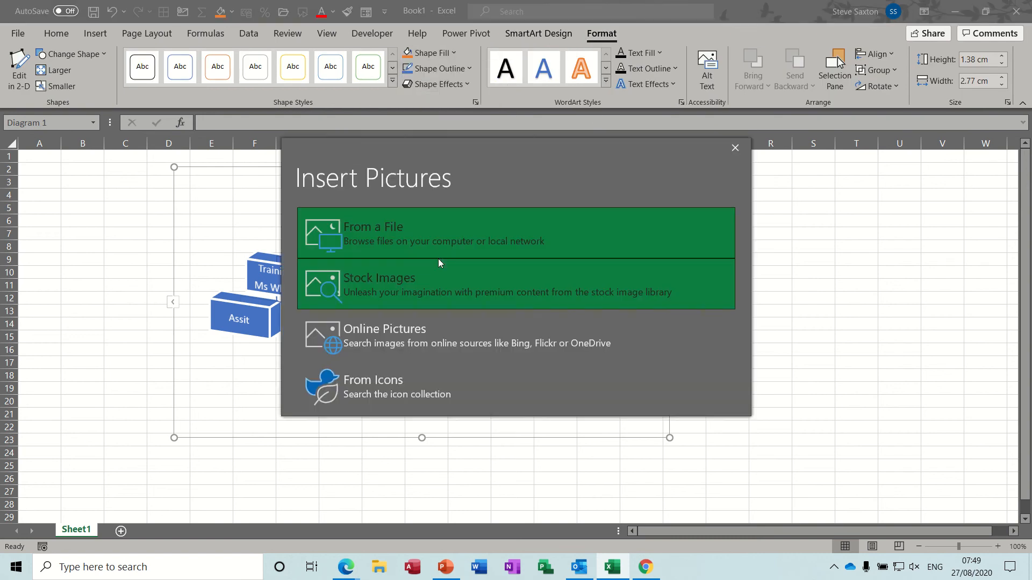
left_click(406, 237)
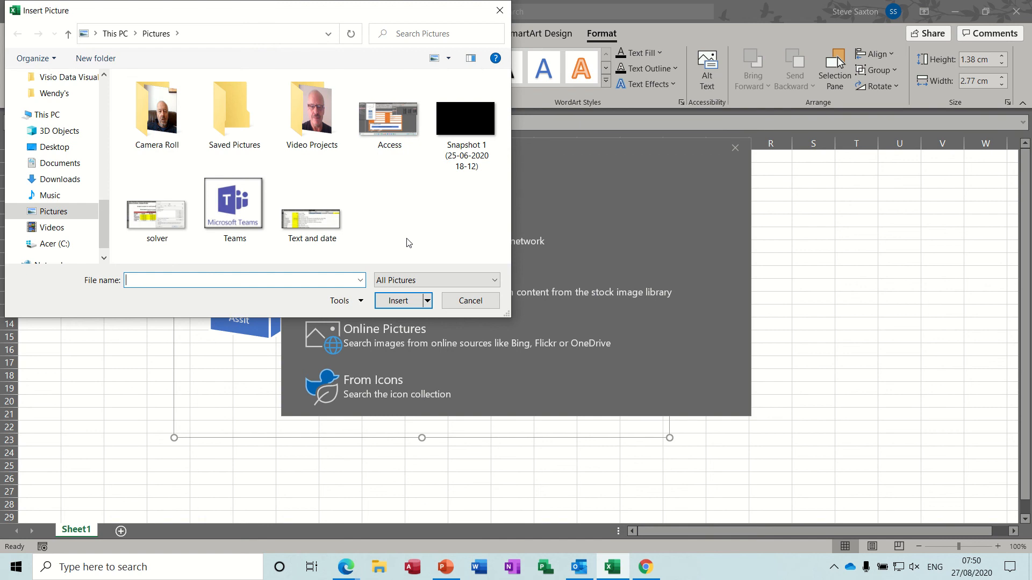
double_click(240, 213)
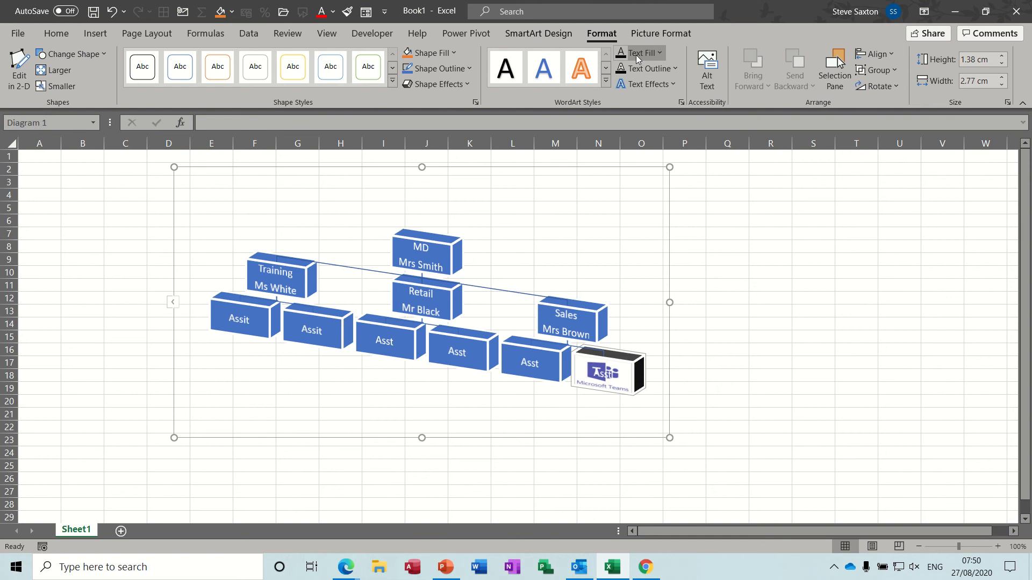
Step: Fill the Sales box with the gold theme colour
left_click(557, 305)
left_click(456, 53)
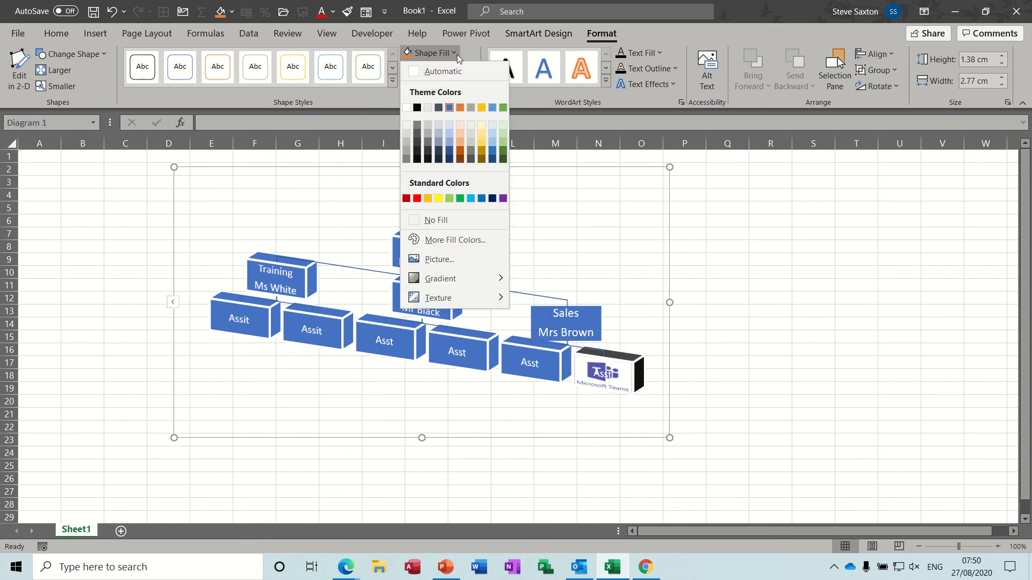
left_click(482, 107)
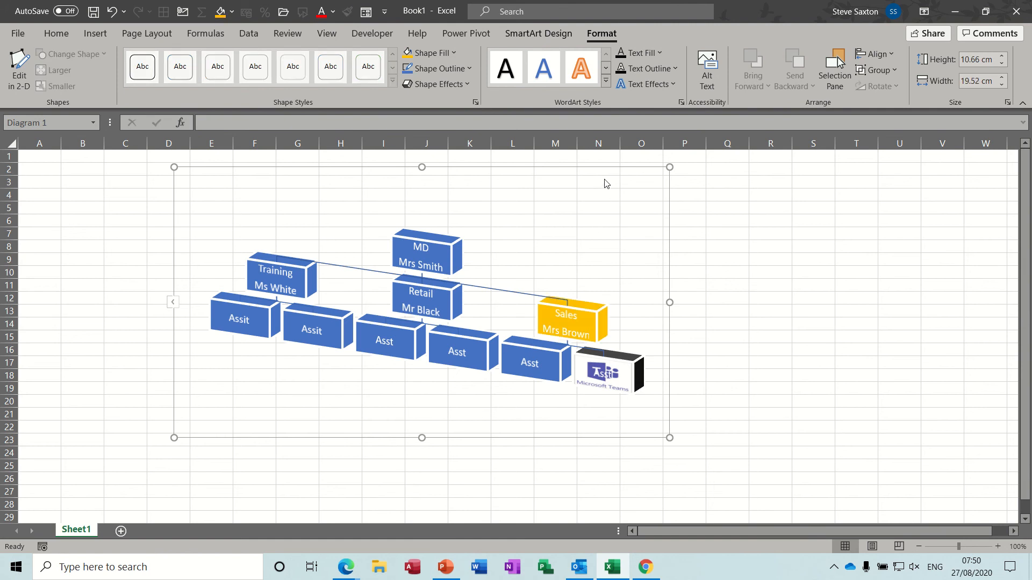
Step: Try the Access picture from the Pictures folder as the whole chart's background fill and undo it
left_click(457, 53)
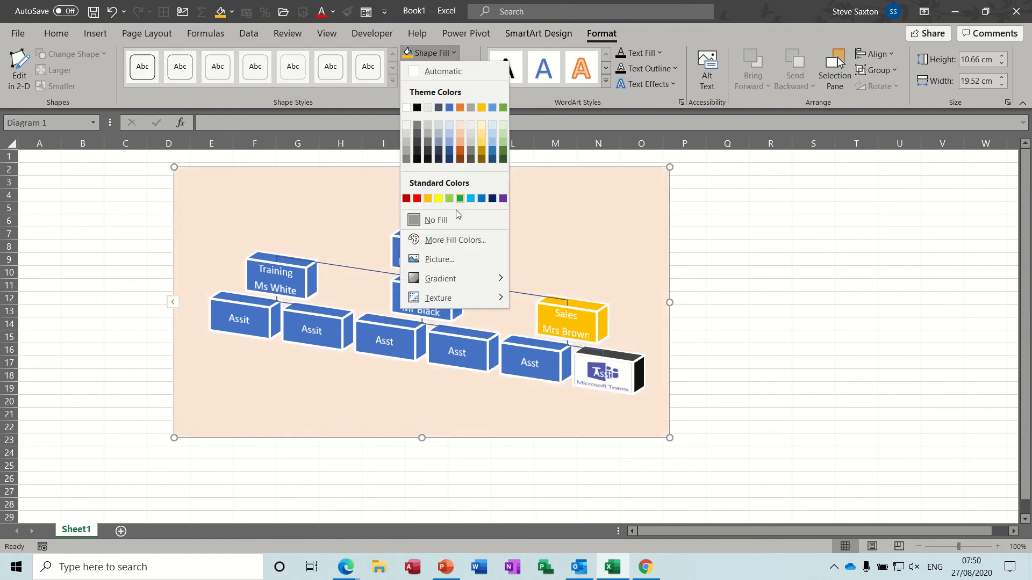
left_click(451, 260)
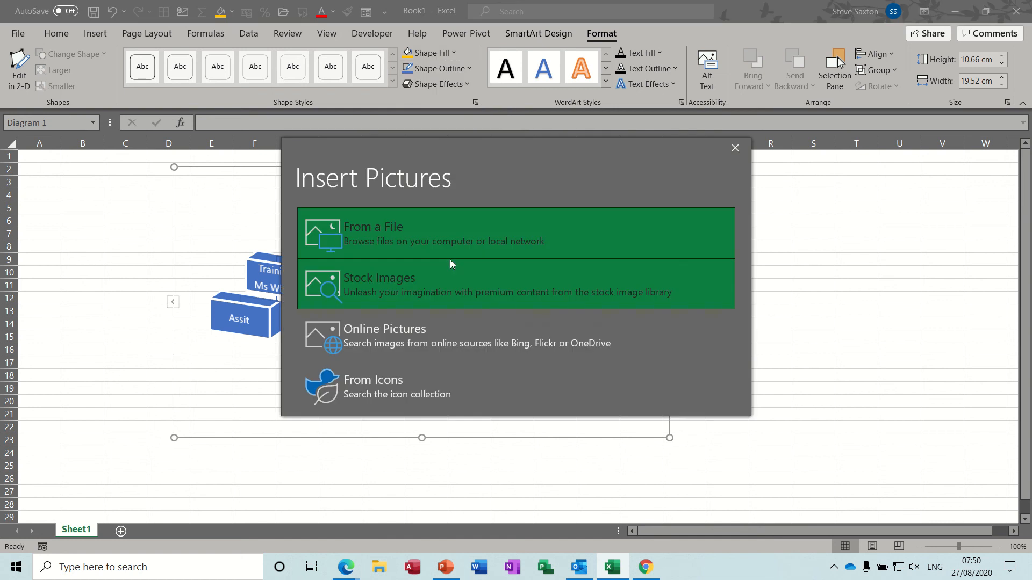
left_click(399, 237)
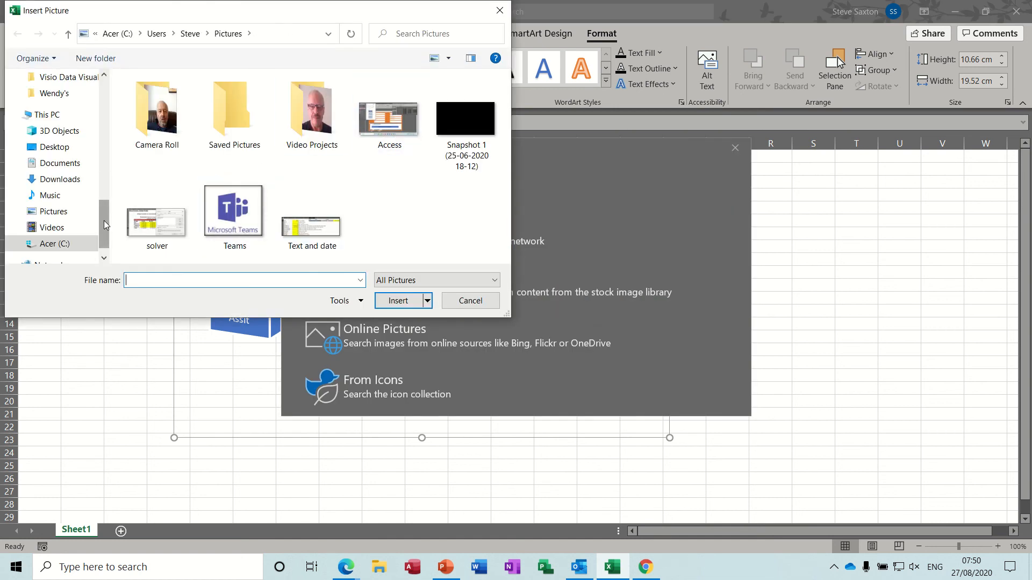
left_click_drag(104, 220, 104, 197)
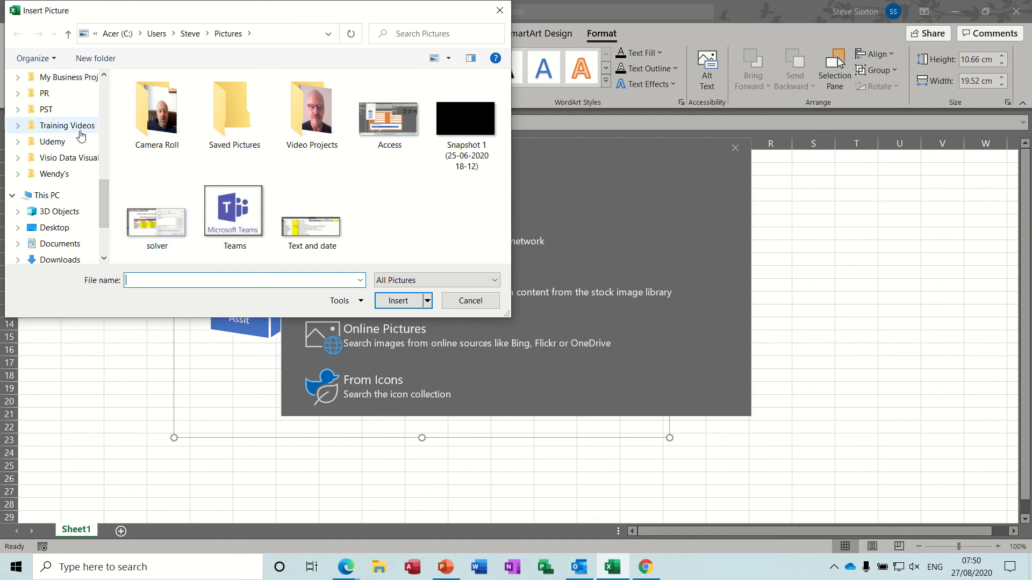
left_click_drag(103, 204, 104, 169)
left_click(386, 133)
double_click(386, 134)
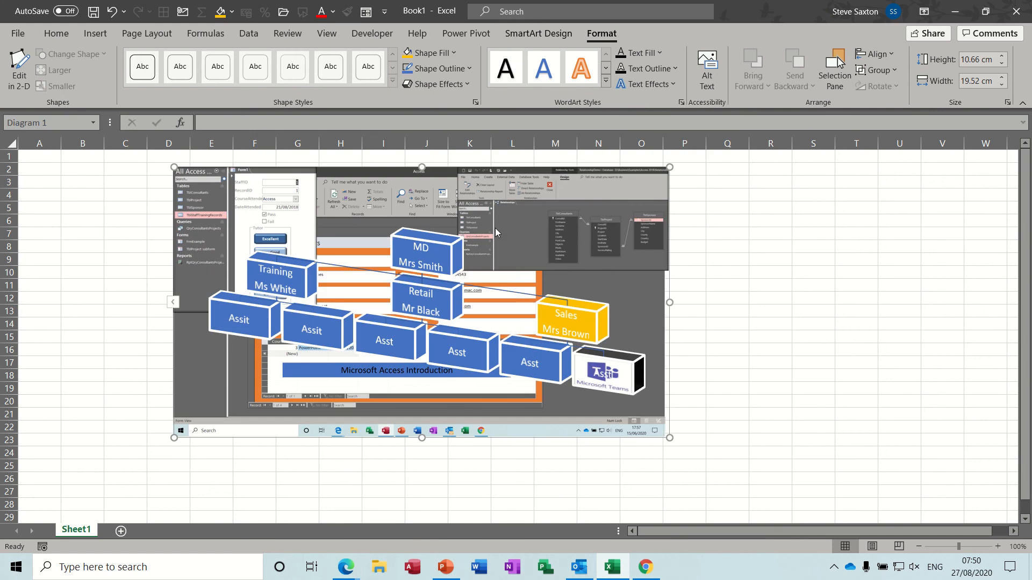
key("ctrl+z")
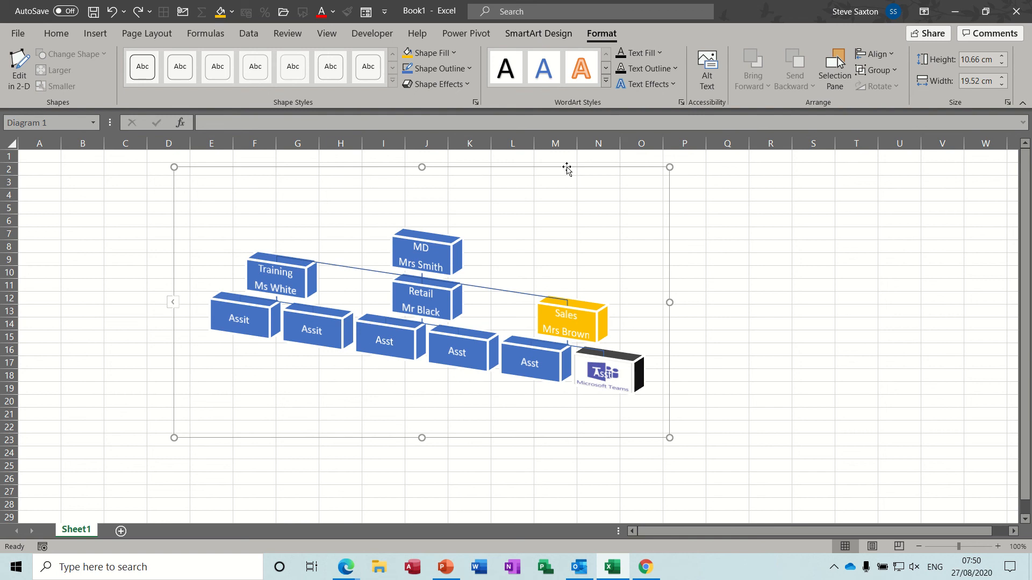
Step: Delete the organization chart and insert a Funnel SmartArt graphic from the Relationship category
left_click_drag(567, 168, 529, 167)
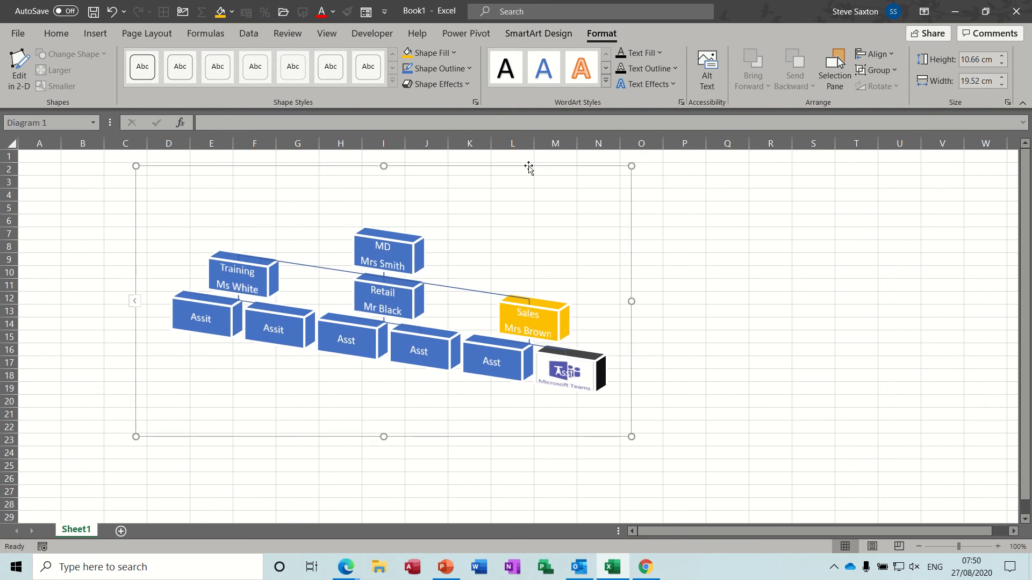
key("Delete")
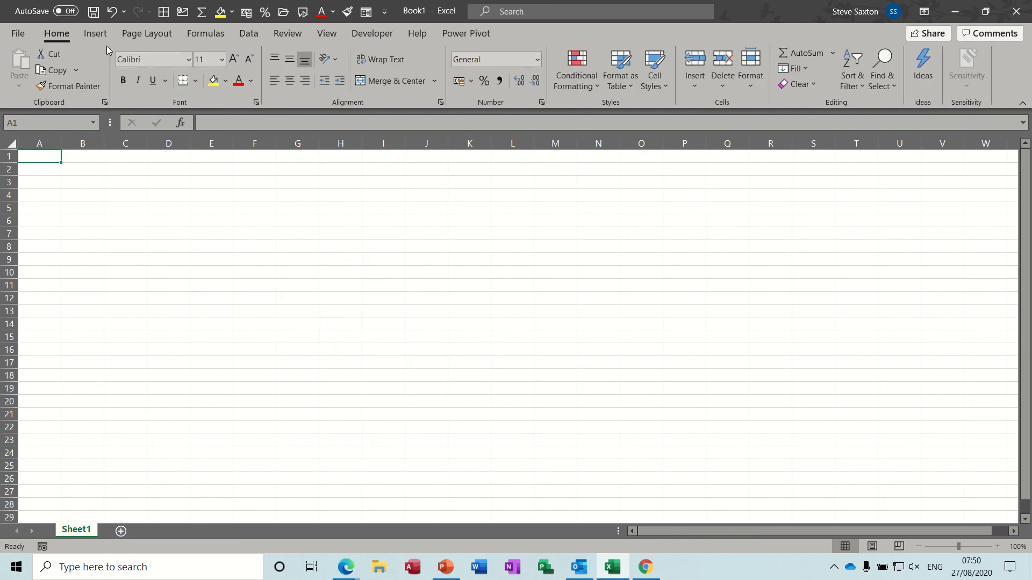
left_click(97, 35)
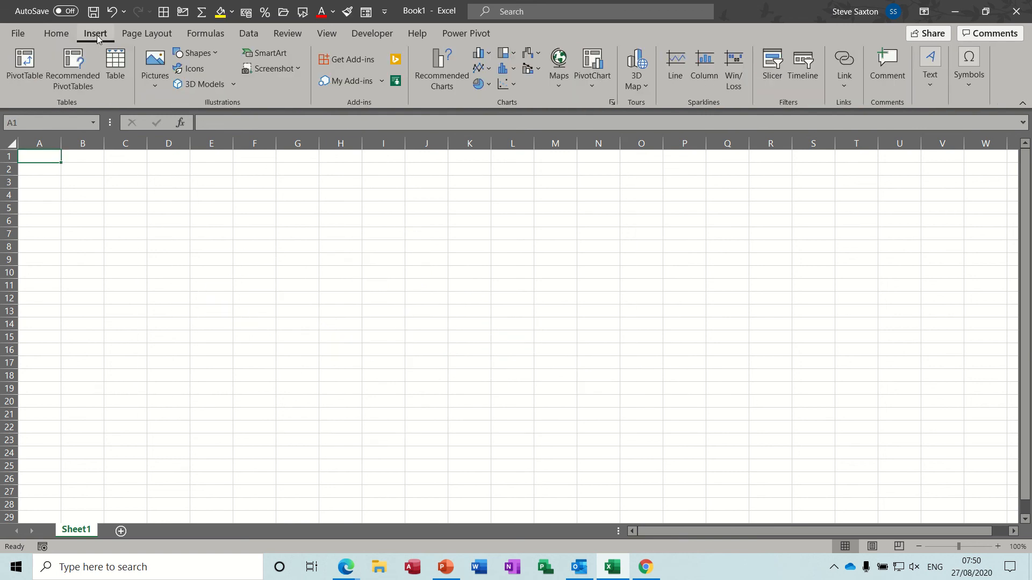
left_click(285, 56)
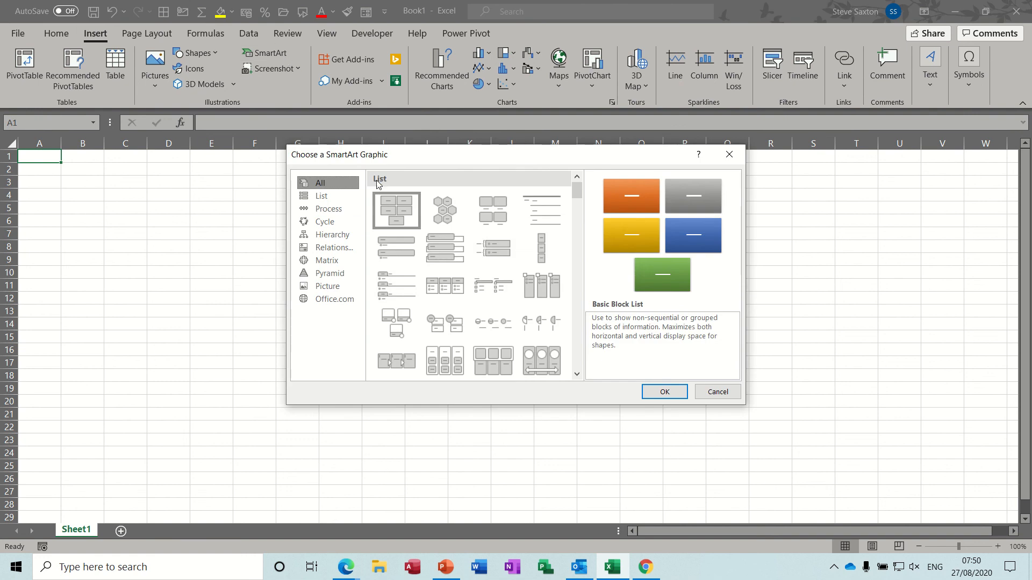
left_click(337, 250)
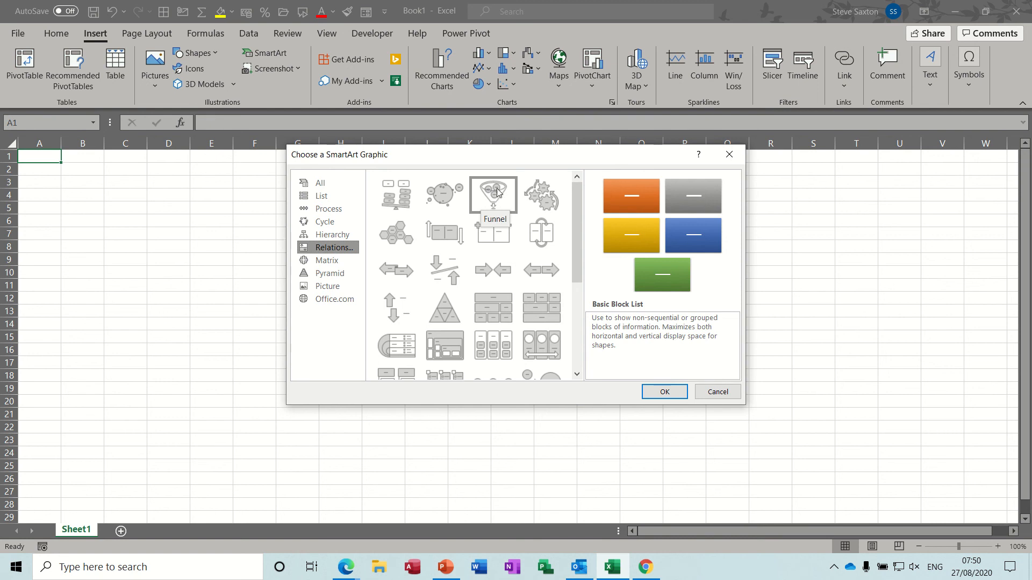
double_click(497, 193)
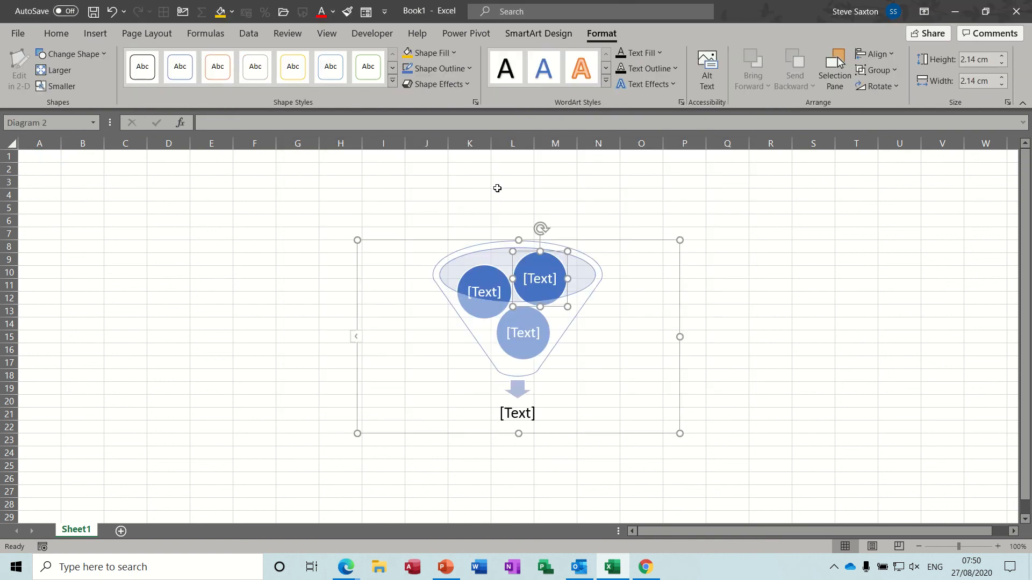
Step: Move the Funnel graphic up and to the left, and label its two upper circles Phase 1 and Phase 2
left_click_drag(447, 240, 368, 204)
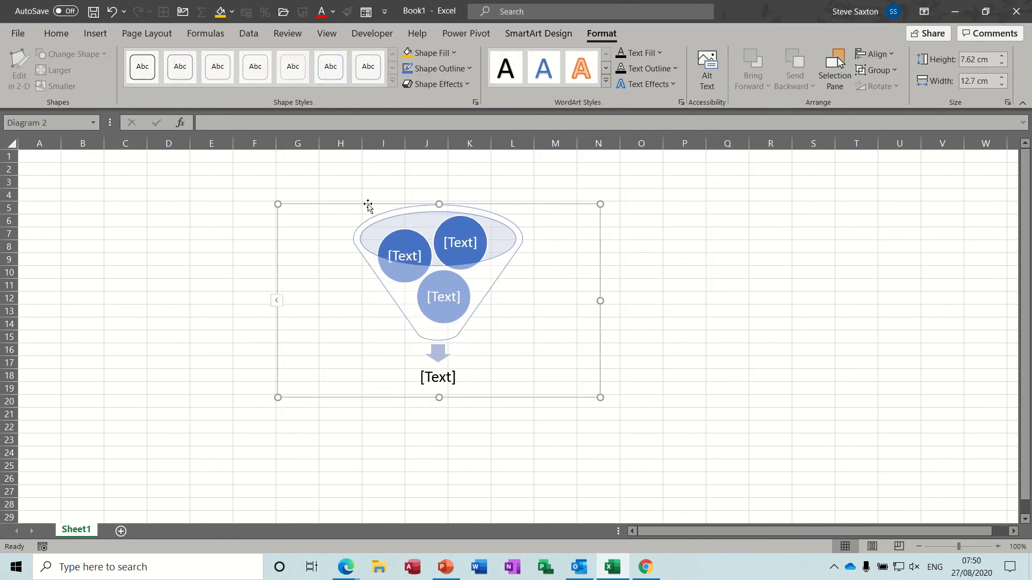
left_click(453, 239)
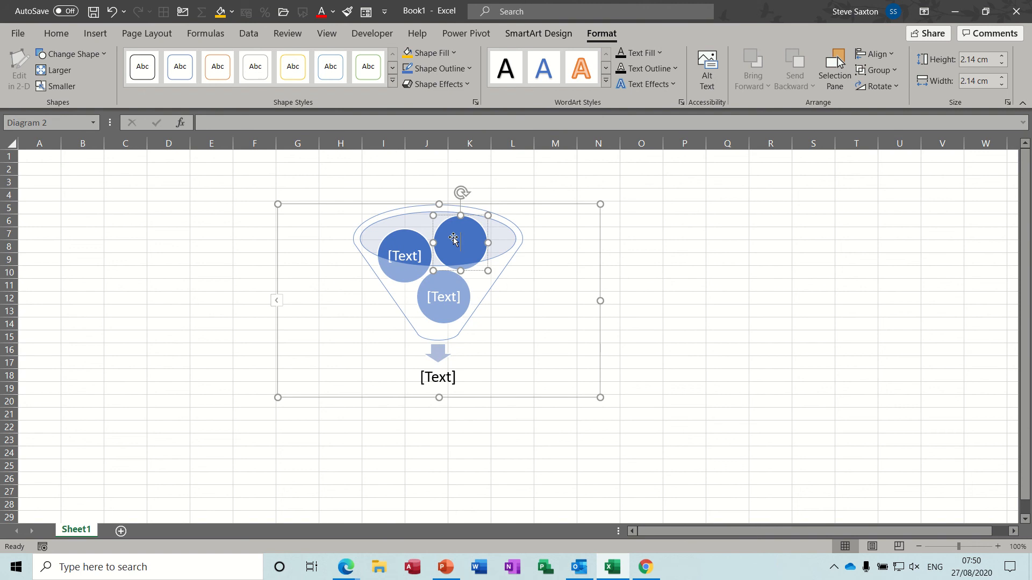
type("Phase 1")
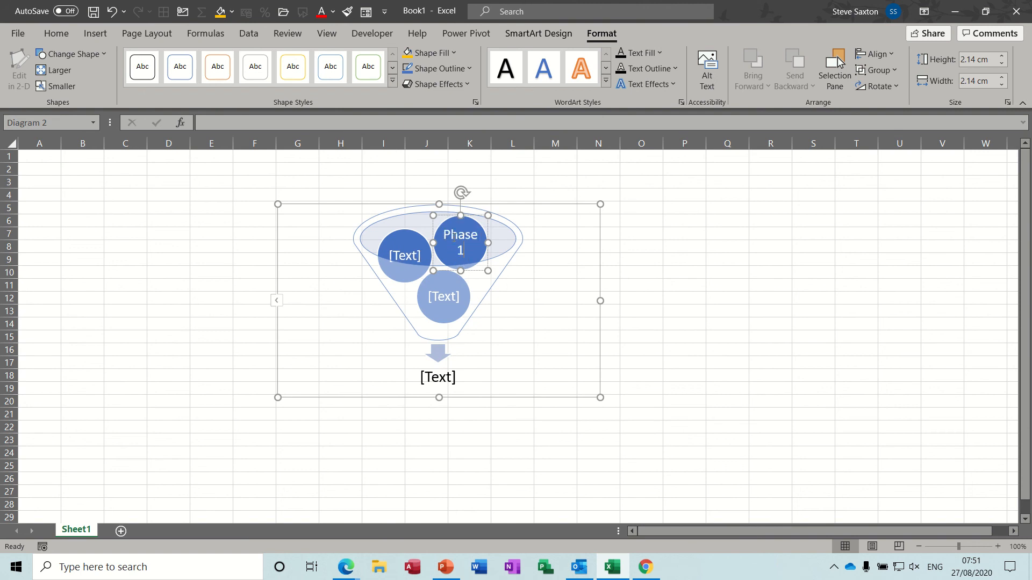
left_click(410, 248)
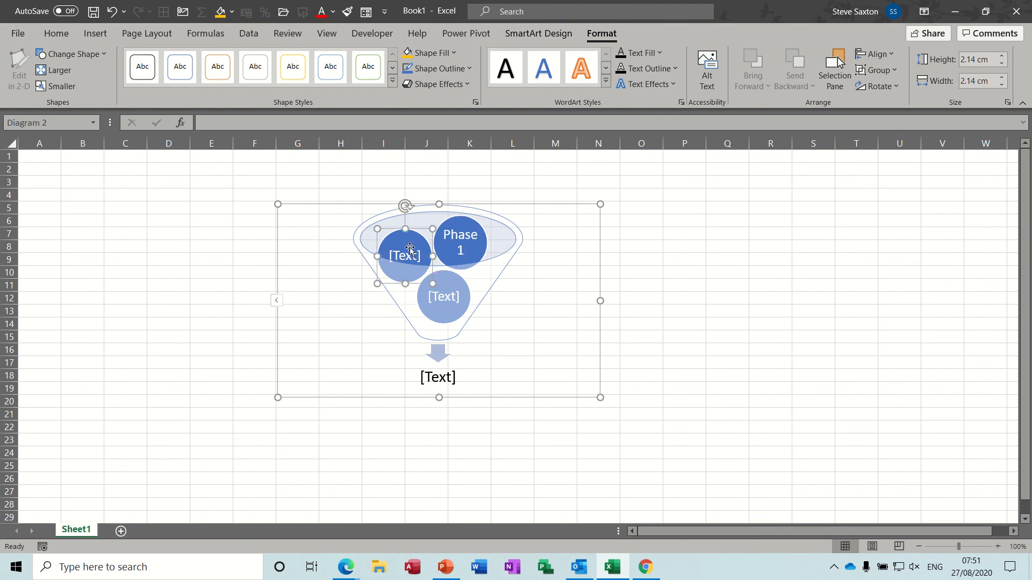
left_click(410, 249)
type("Phase 2")
Step: Show the Funnel graphic's text entry list with the Phase 2 entry active
left_click(444, 298)
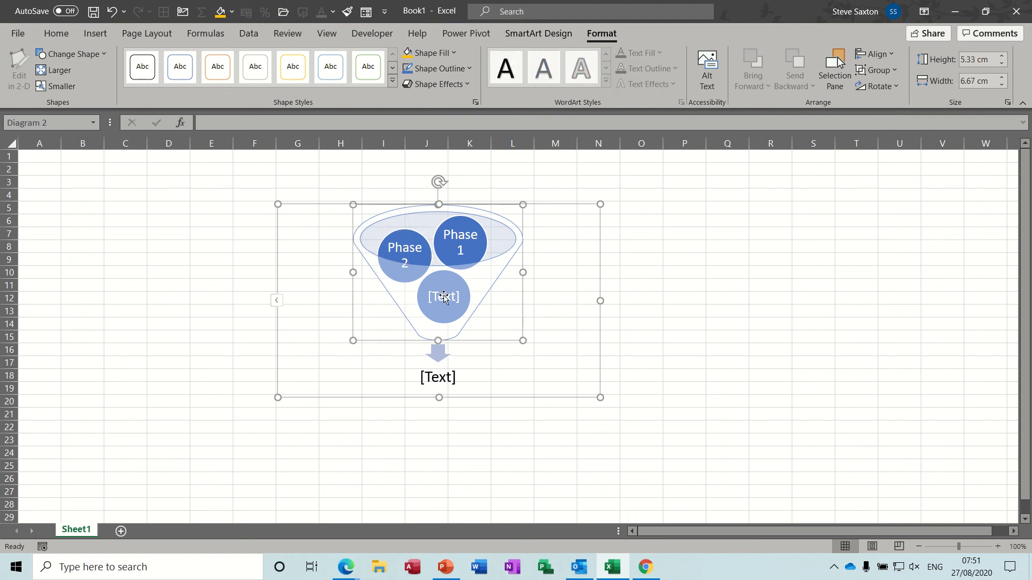
left_click(414, 248)
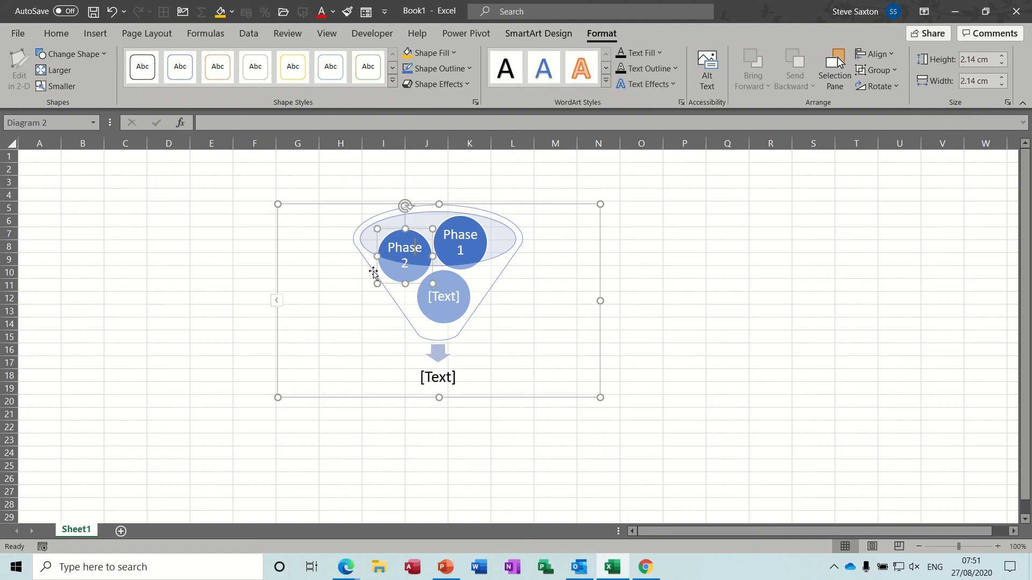
left_click(277, 305)
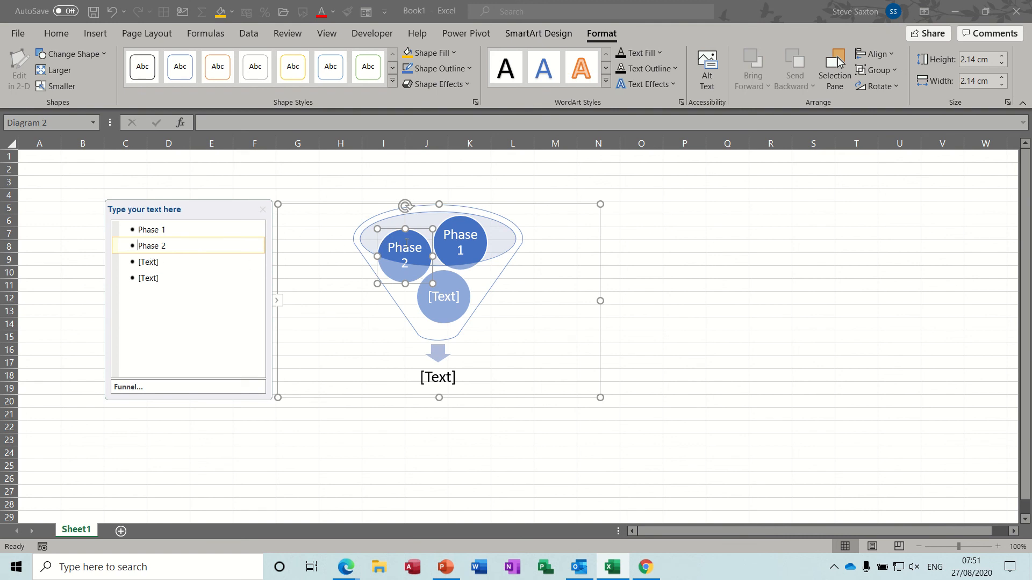
Step: Try demoting the Phase 2 entry beneath Phase 1 and promote it back to its original level
key("Tab")
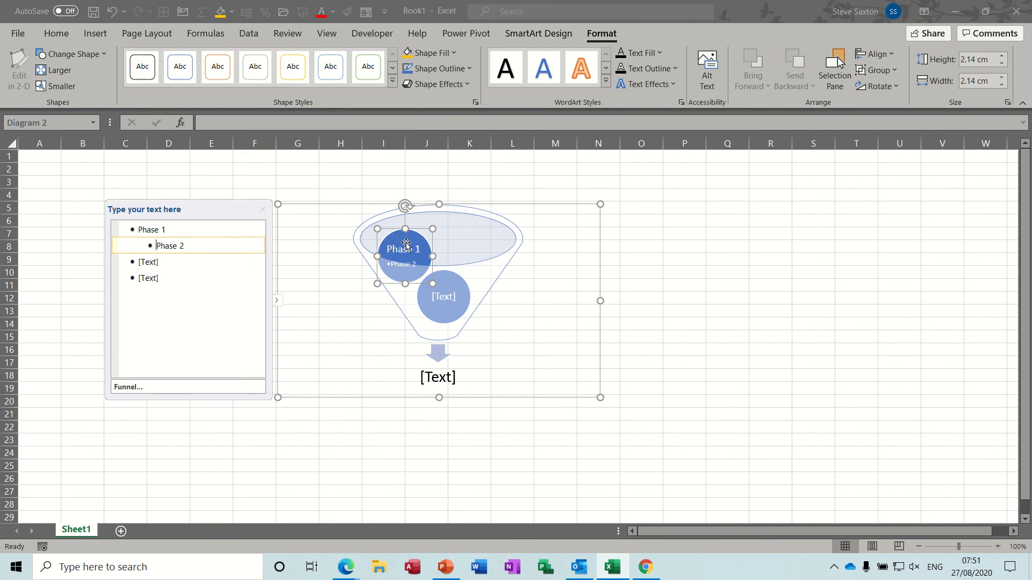
key("F12")
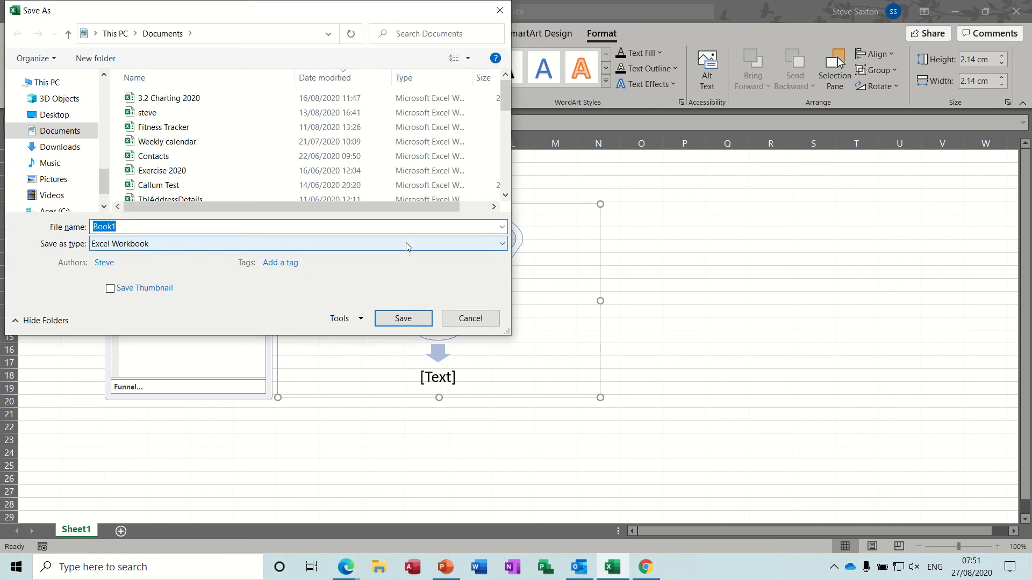
left_click(467, 315)
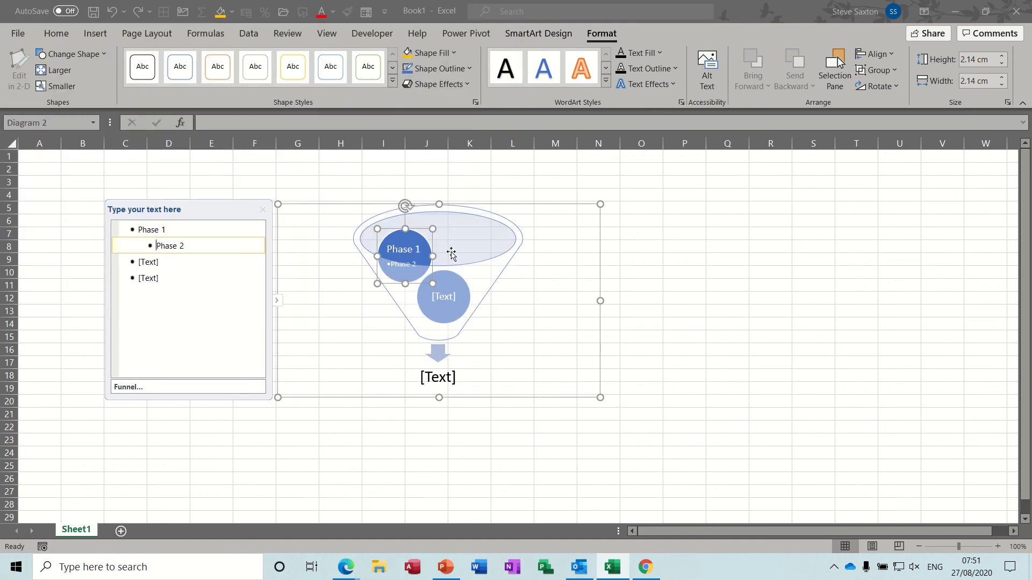
key("shift+Tab")
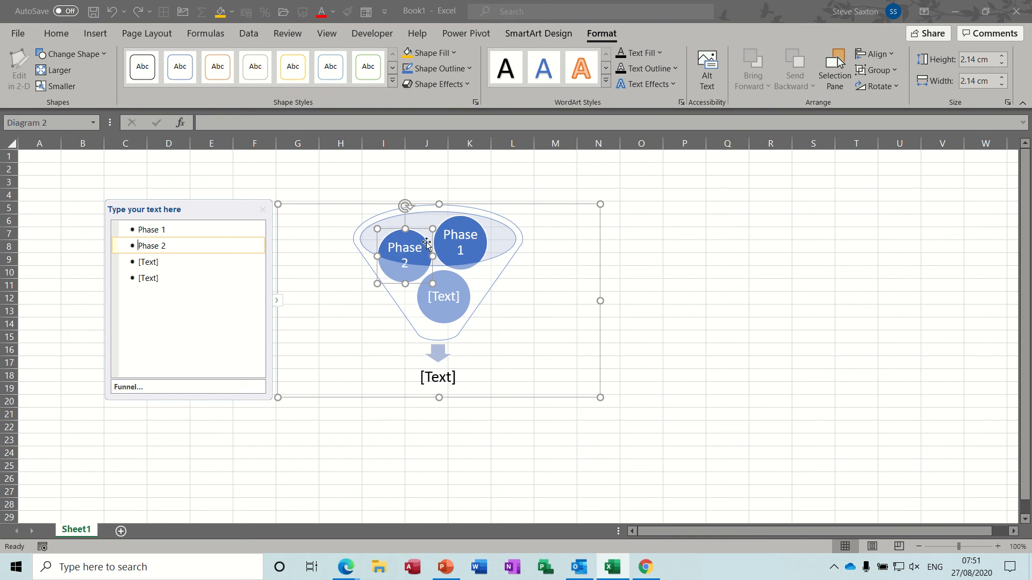
Step: Label the lowest circle Phase 3 and the text below the funnel's arrow Process
key("Escape")
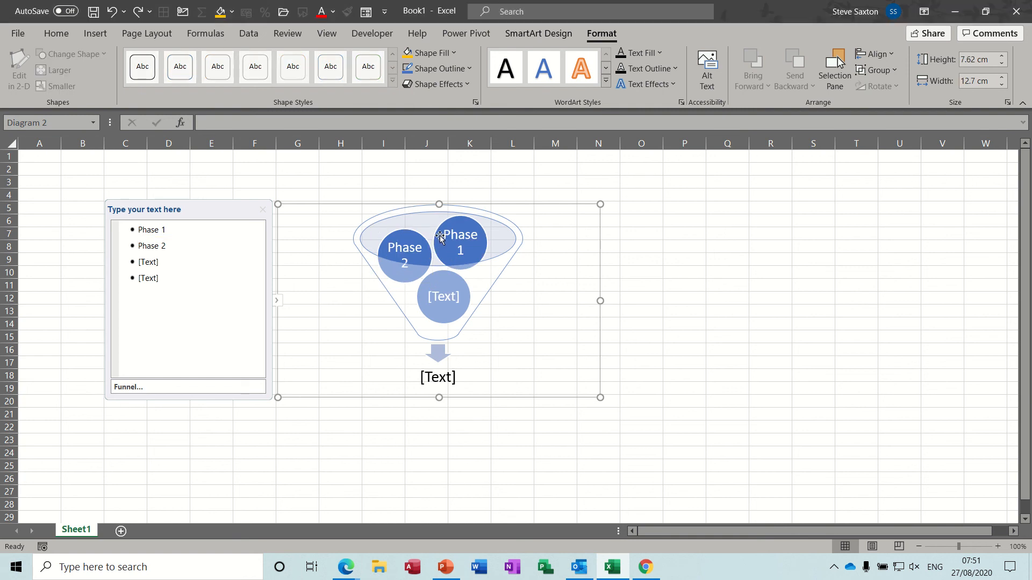
left_click(421, 240)
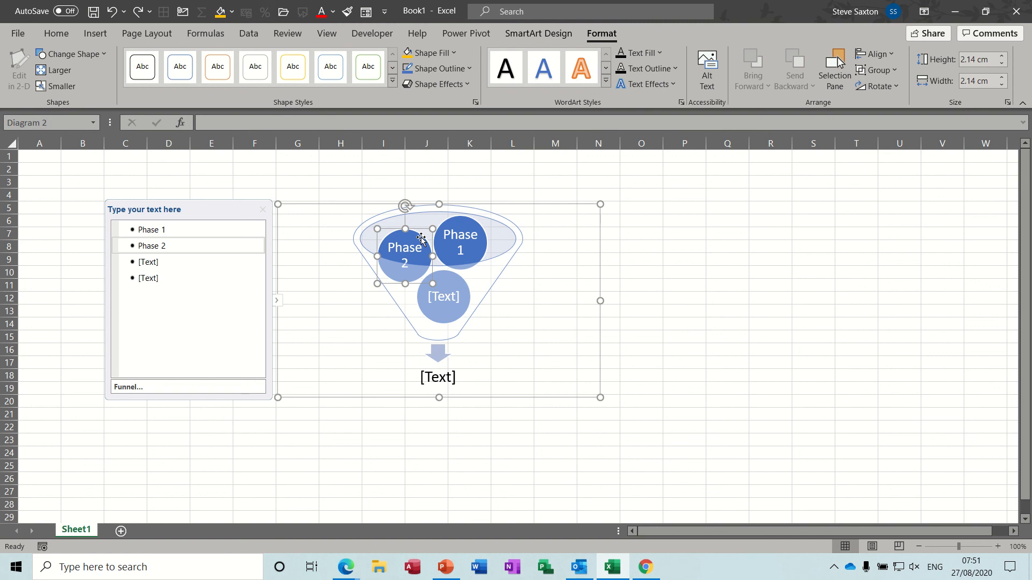
key("Tab")
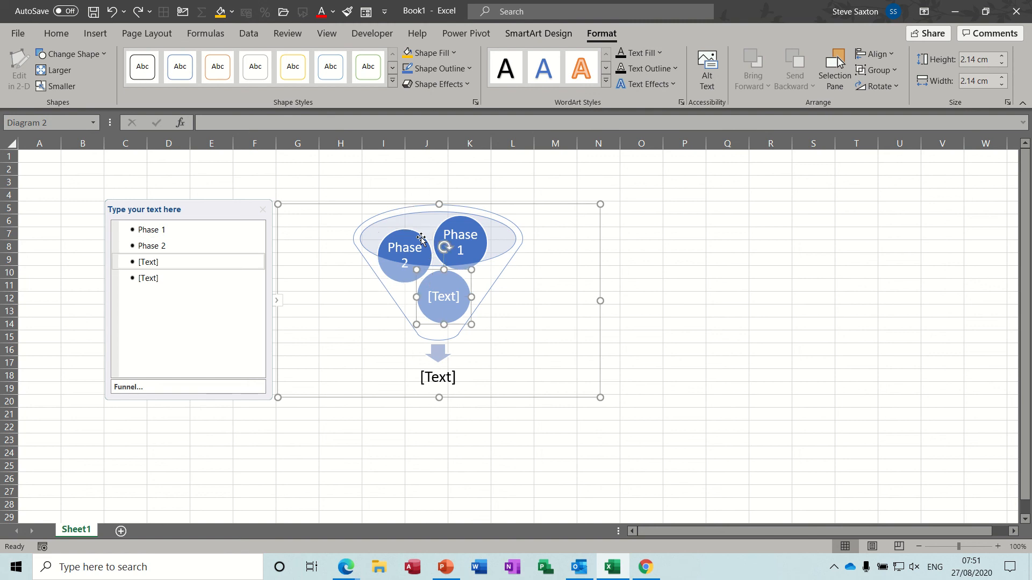
left_click(459, 221)
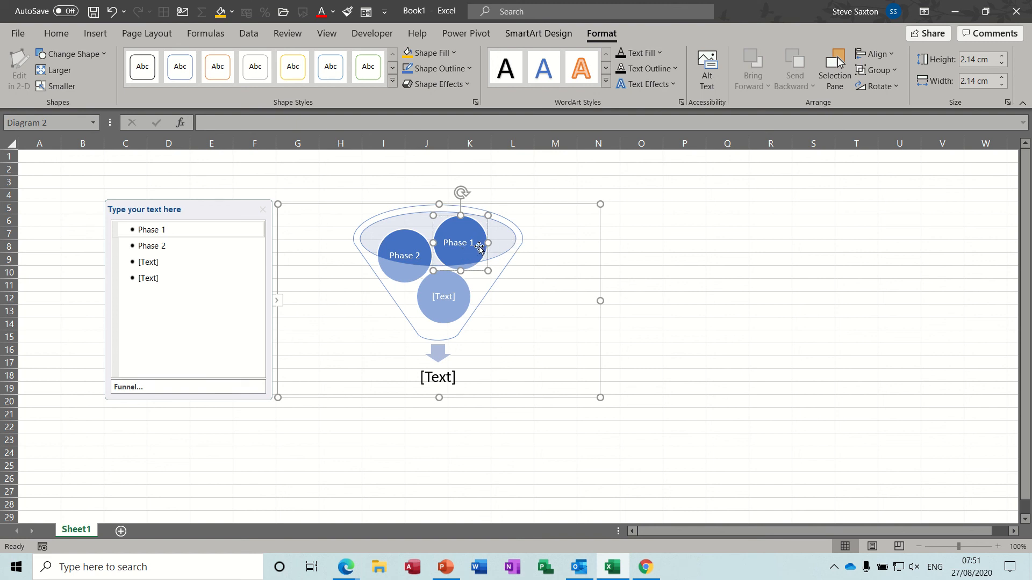
key("Down")
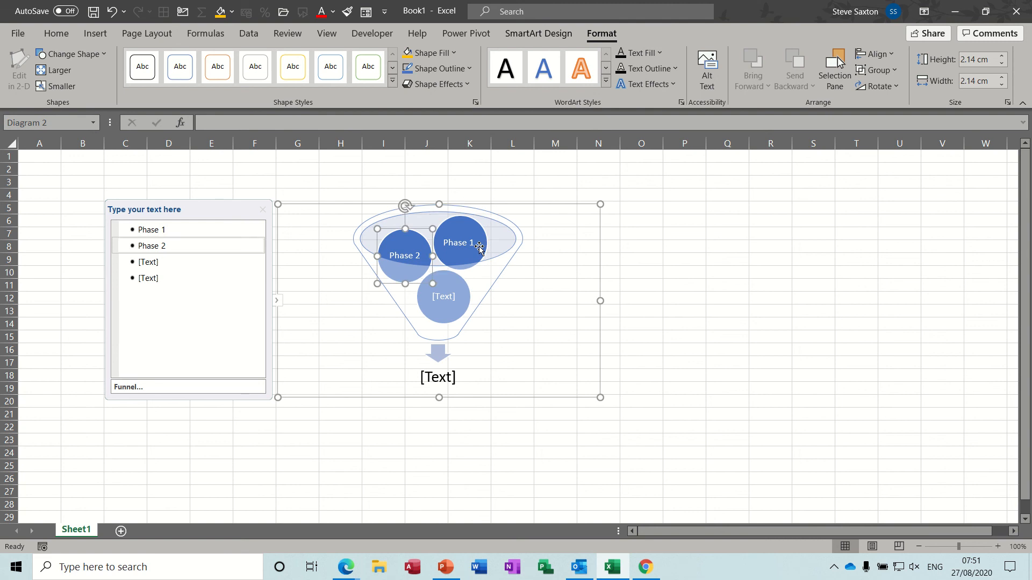
key("Tab")
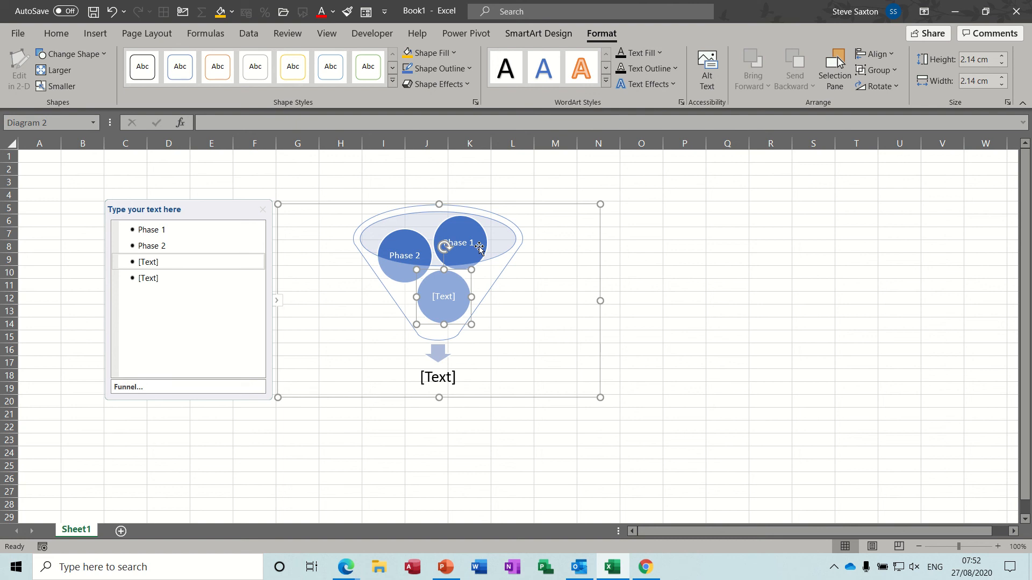
type("Phase 3")
left_click(440, 386)
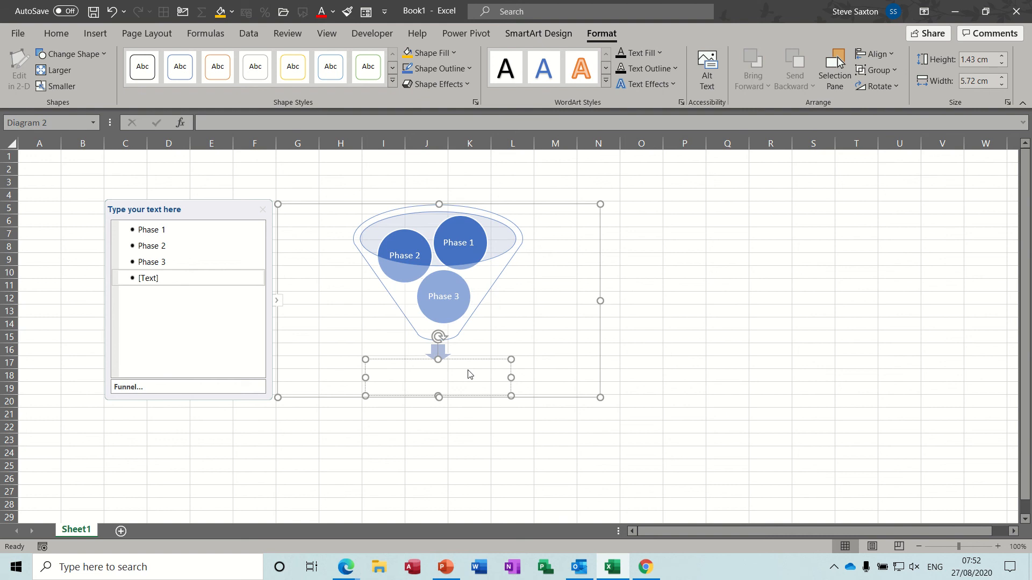
type("Process")
Step: Fill the Phase 1 circle with standard orange and the Phase 2 circle with the green theme colour
left_click(462, 257)
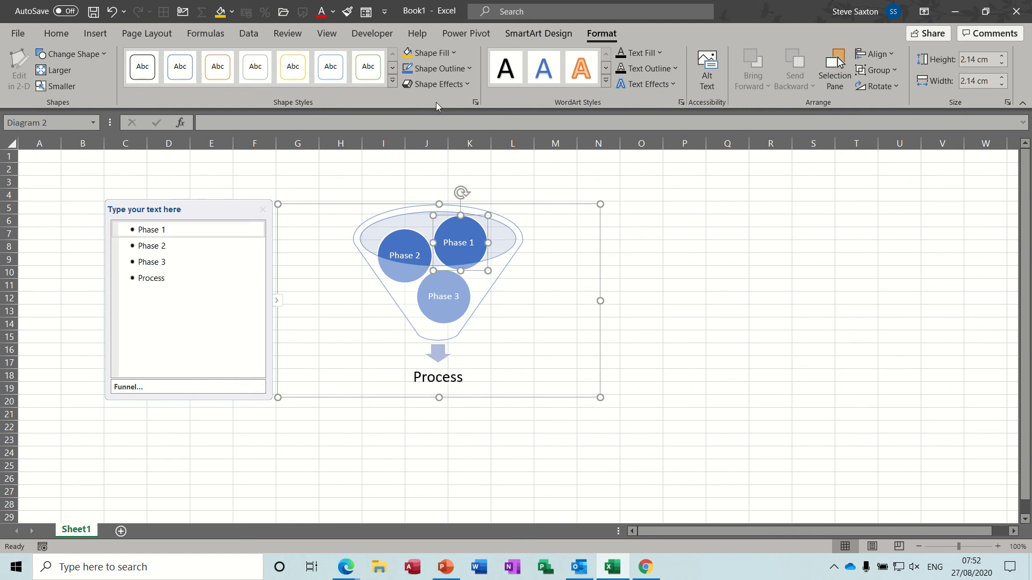
left_click(425, 53)
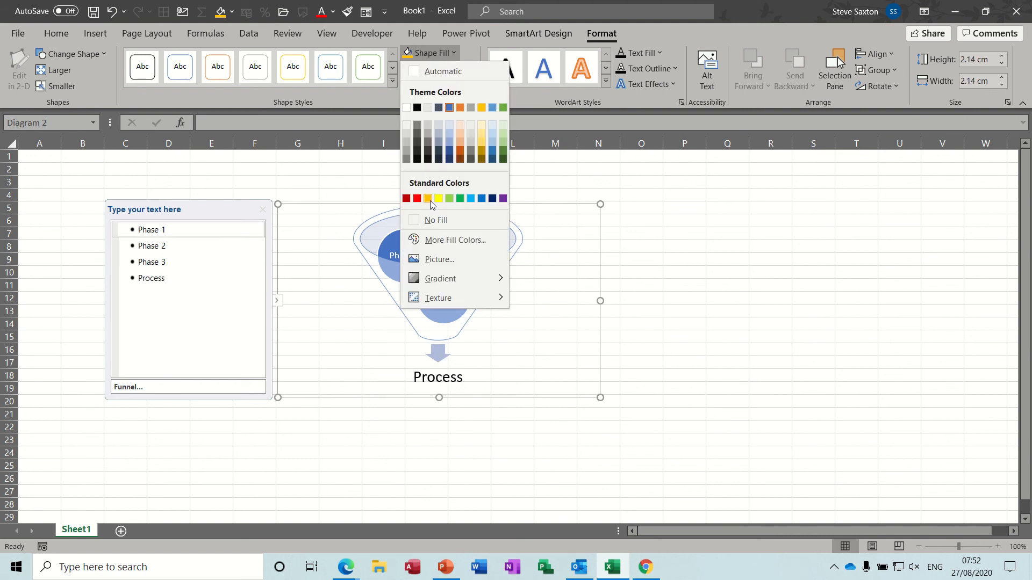
left_click(431, 201)
left_click(405, 232)
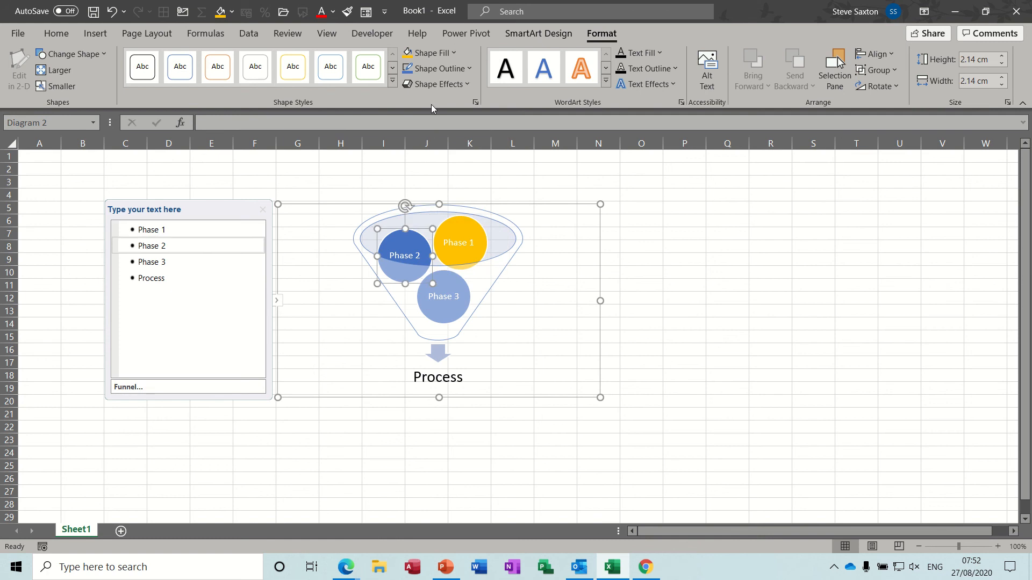
left_click(453, 54)
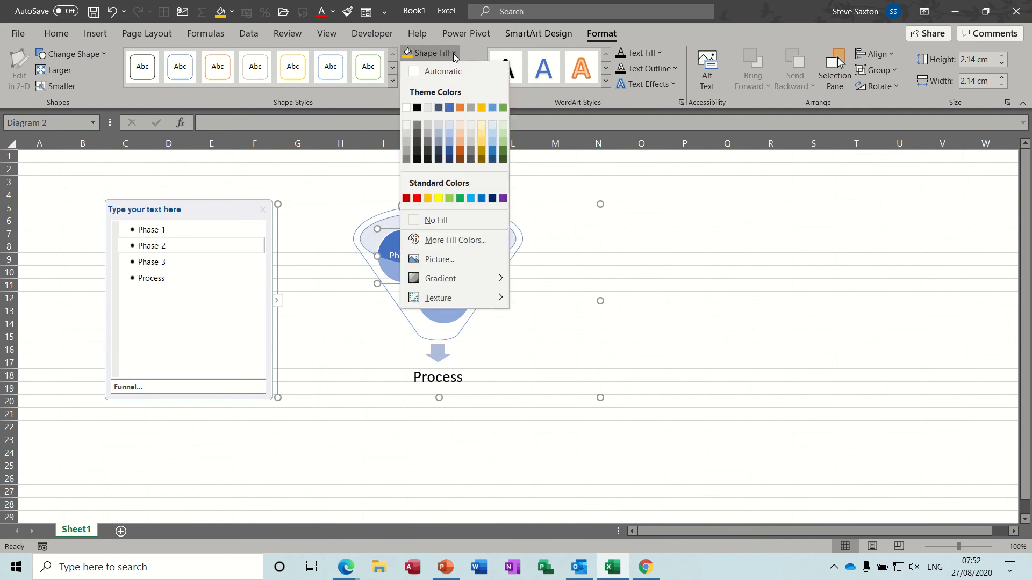
left_click(503, 107)
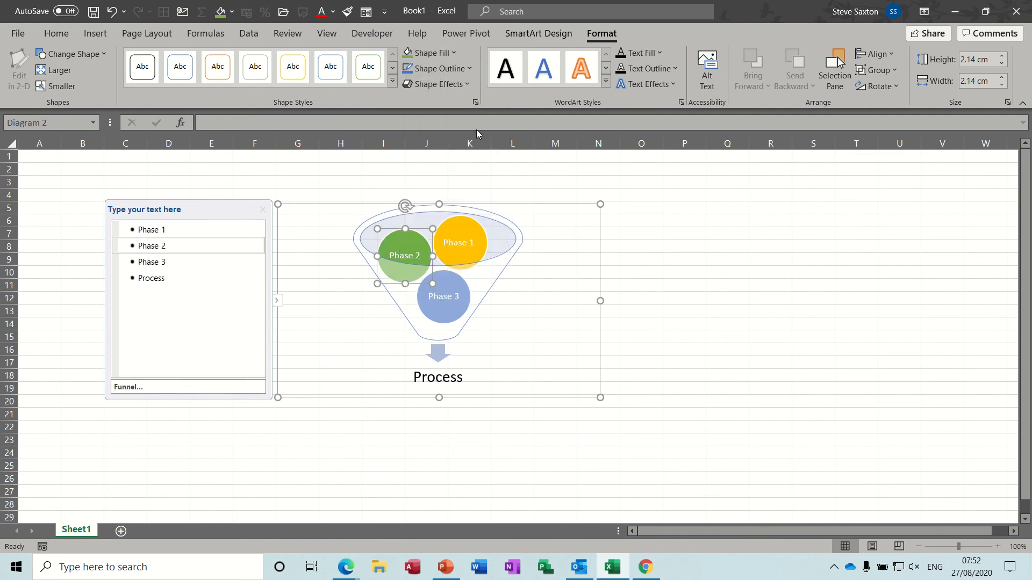
Step: Fill the Phase 3 circle with the standard red colour
left_click(370, 190)
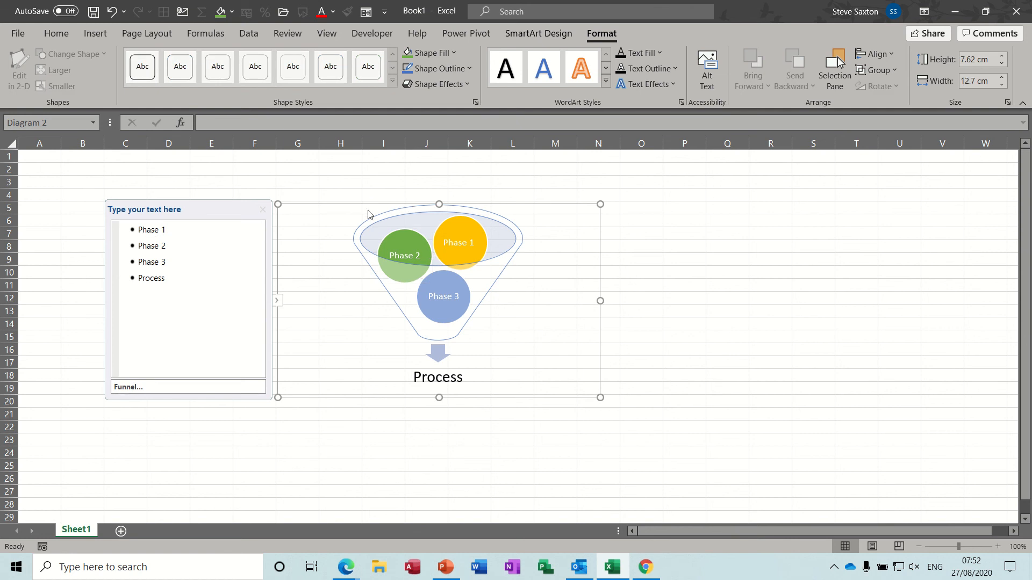
left_click(405, 238)
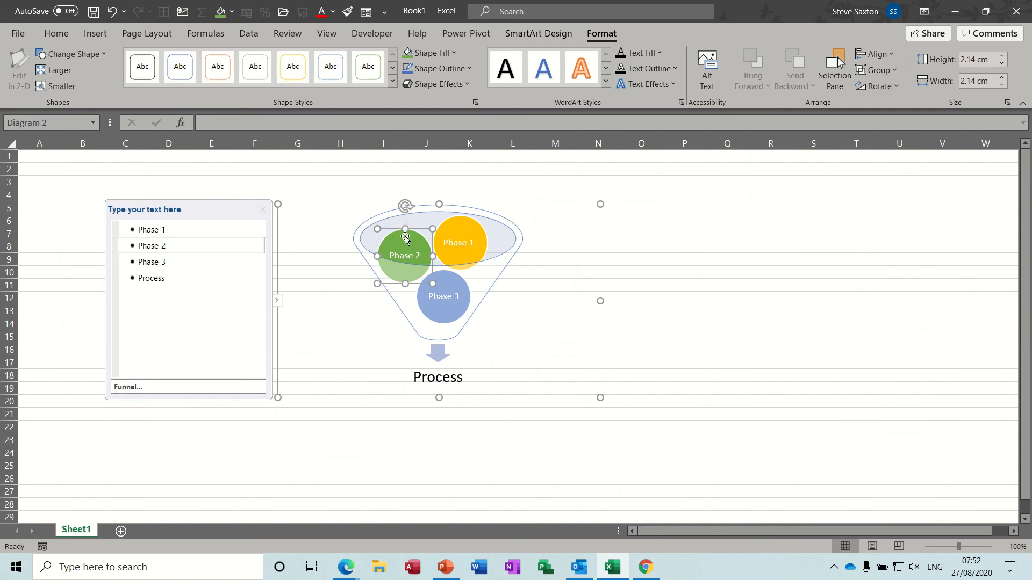
key("Tab")
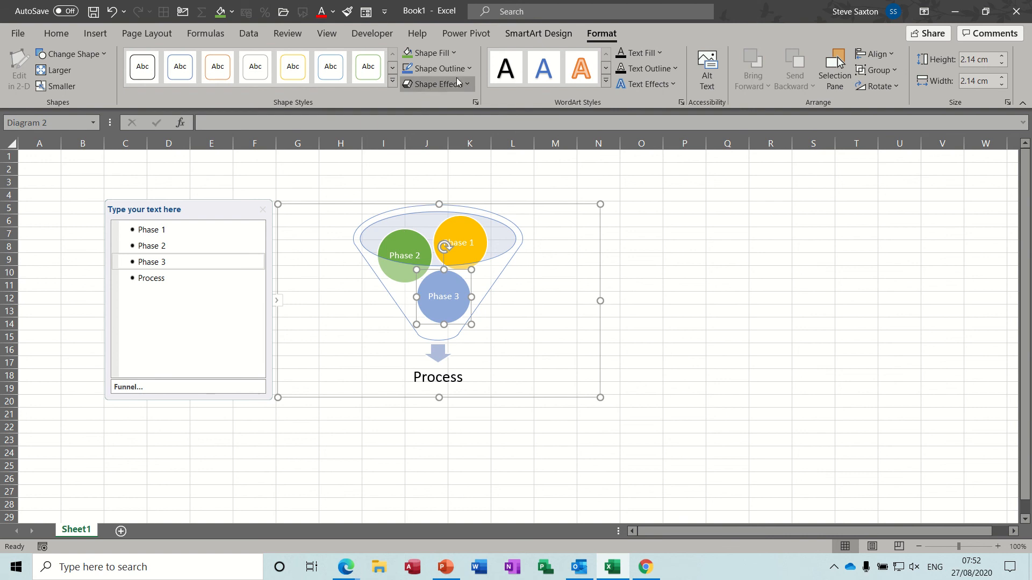
left_click(454, 53)
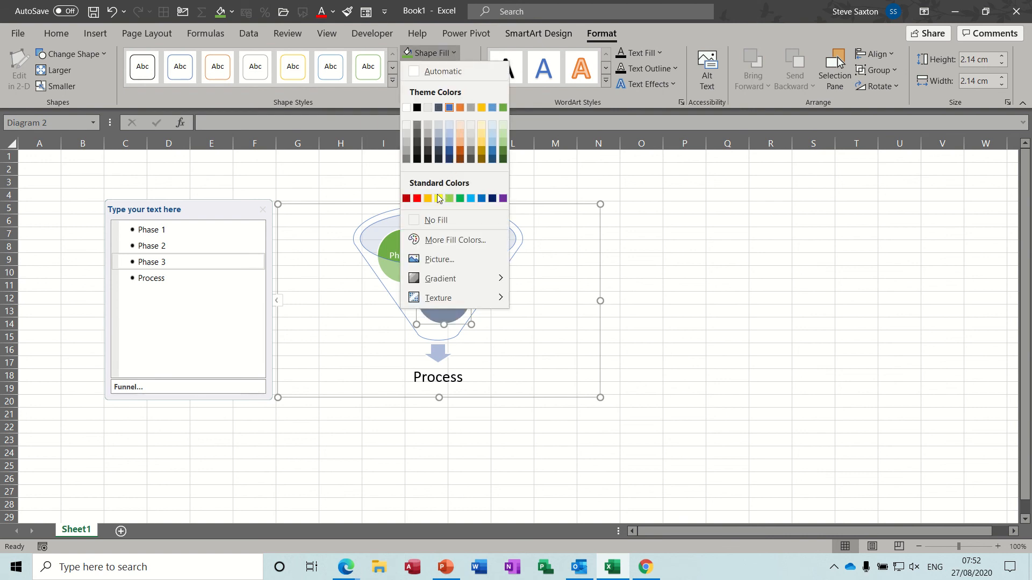
left_click(418, 199)
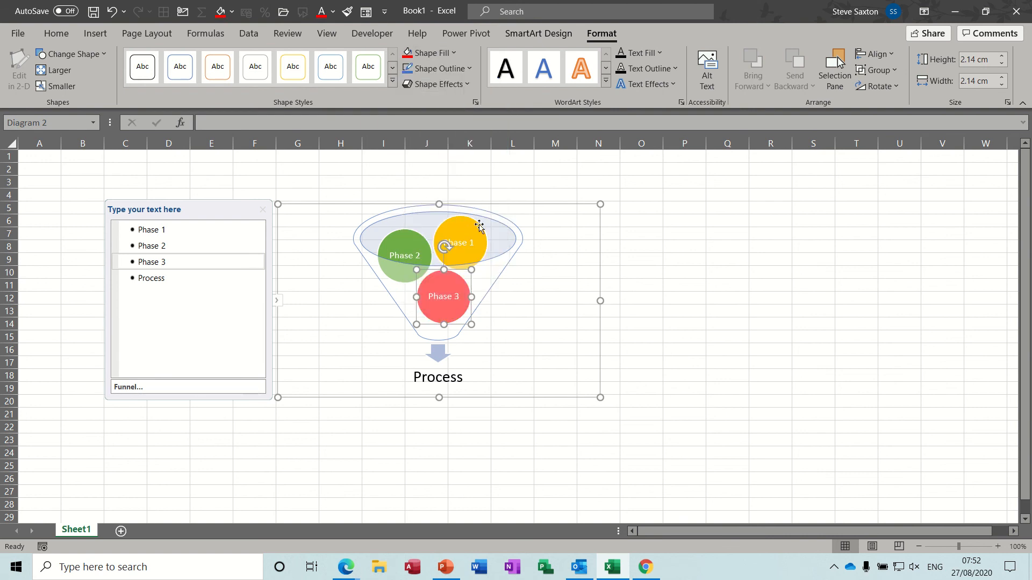
Step: Fill the funnel's inner ellipse with the green theme colour and the outer funnel shape with standard dark blue
left_click(505, 235)
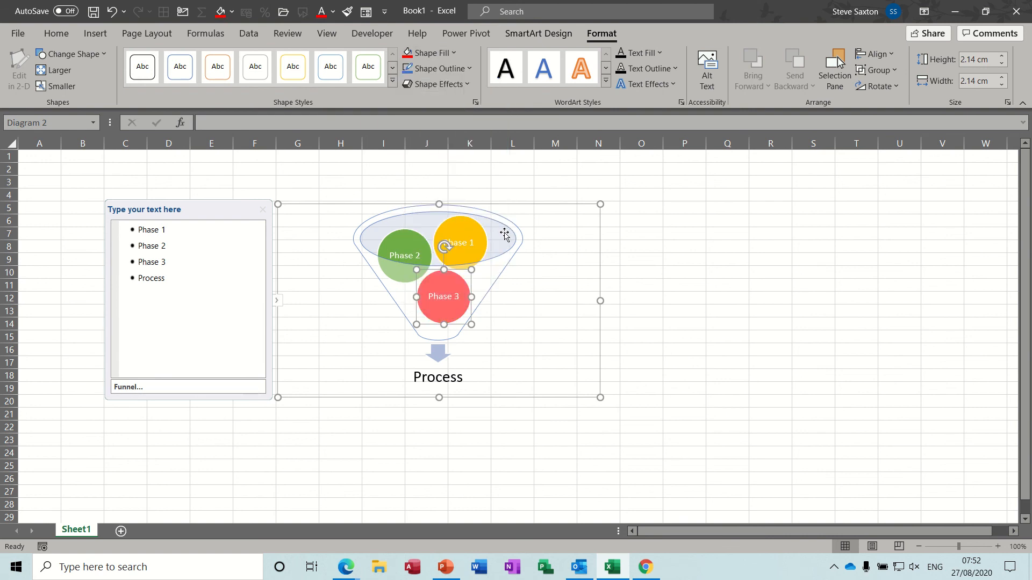
left_click(456, 56)
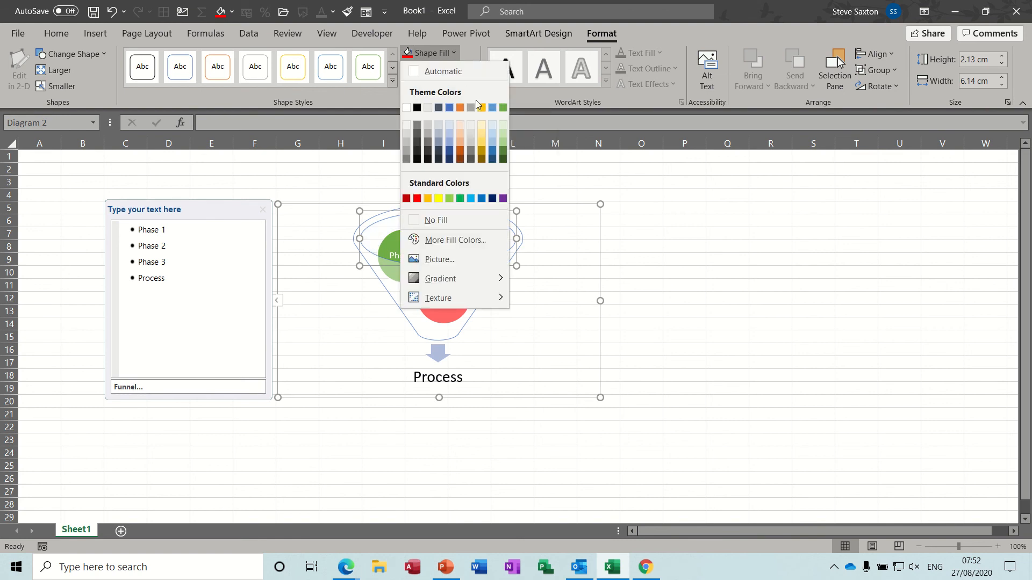
left_click(504, 108)
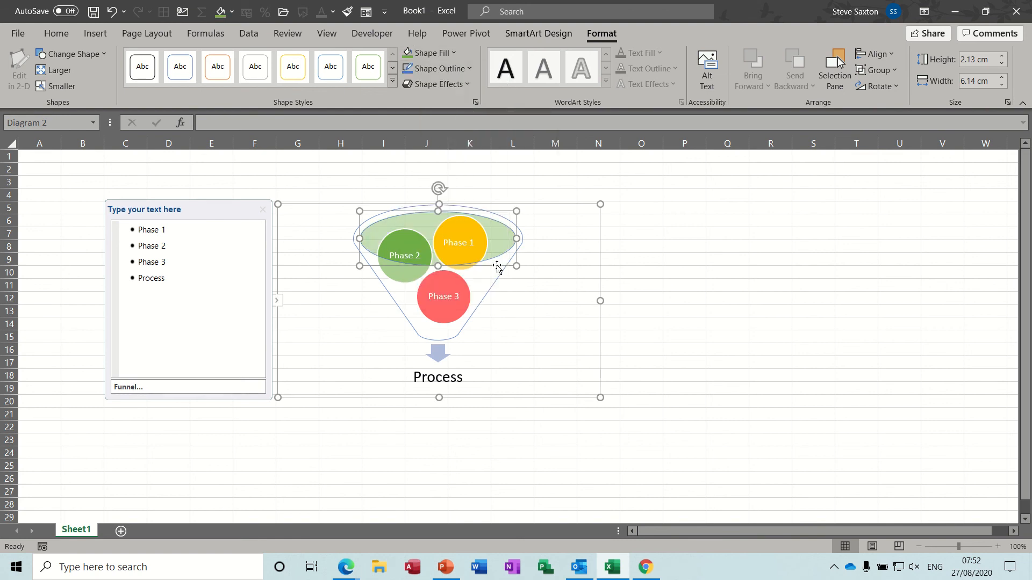
left_click(492, 282)
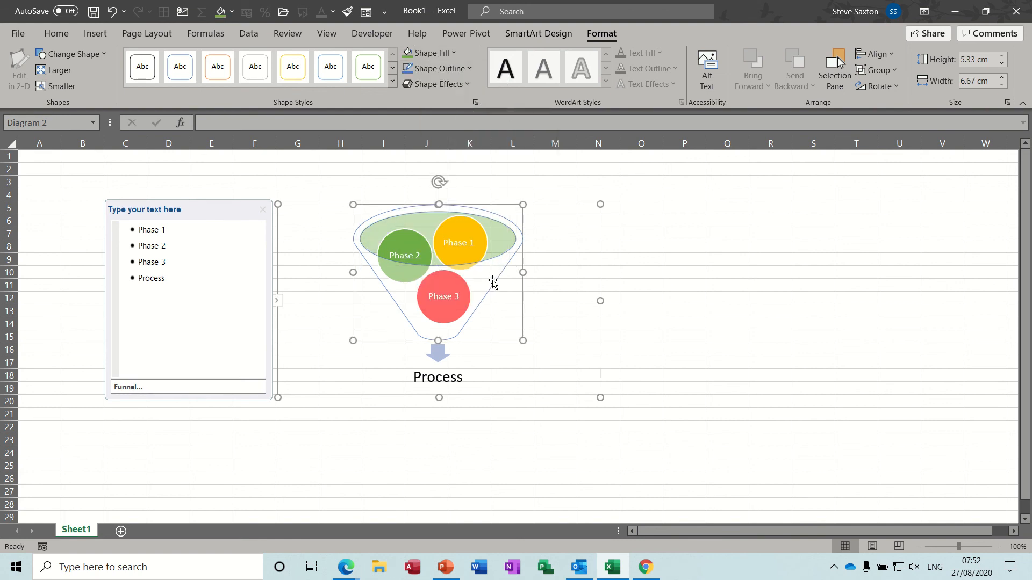
left_click(453, 51)
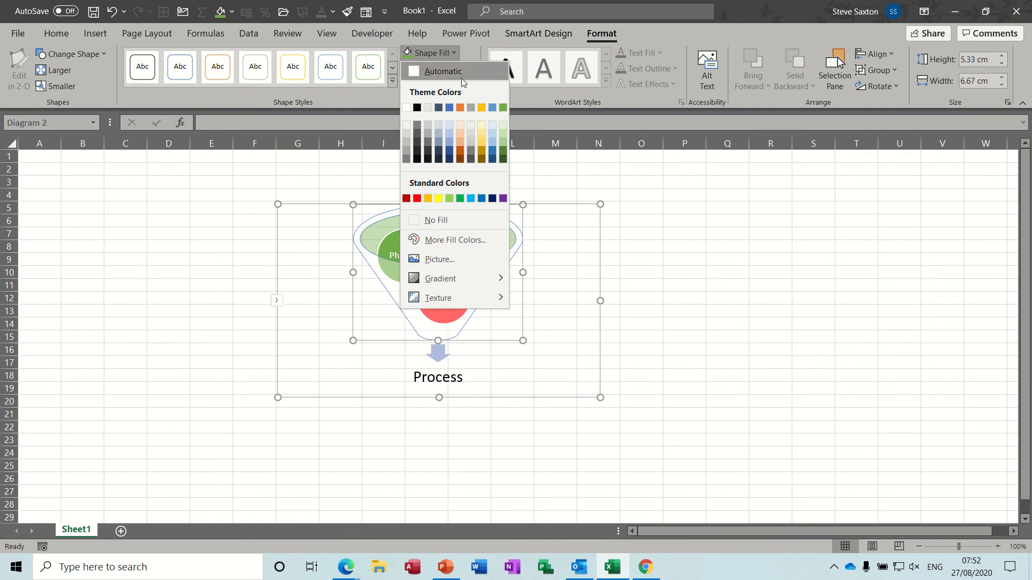
left_click(483, 198)
left_click(579, 265)
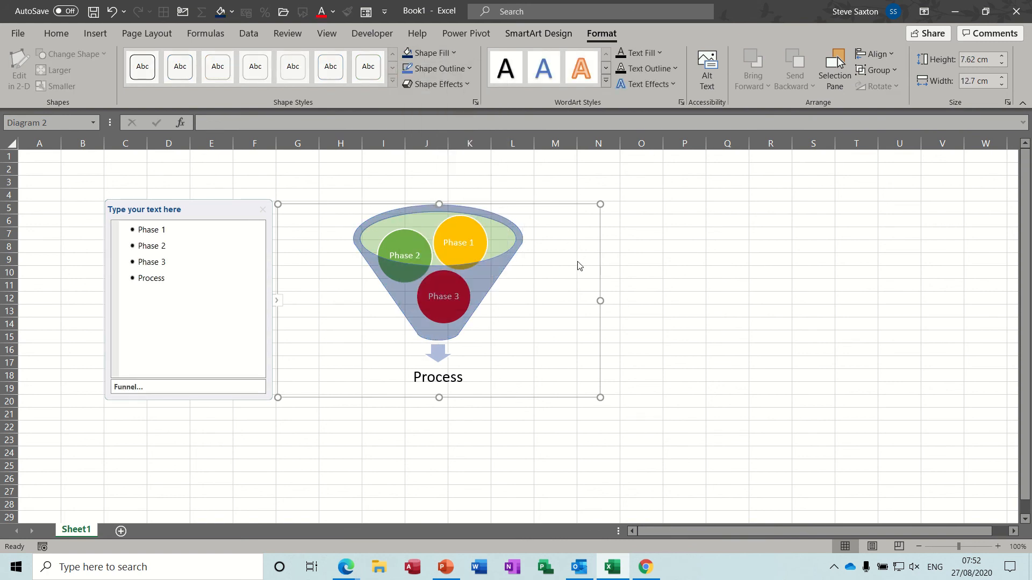